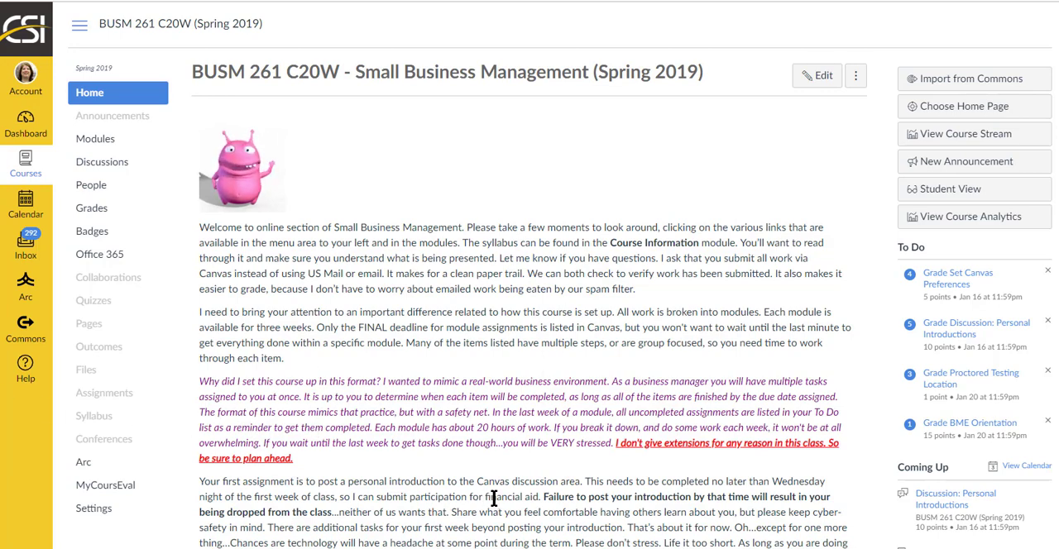
scroll(492, 496, "down", 2)
scroll(492, 497, "down", 2)
scroll(491, 496, "up", 3)
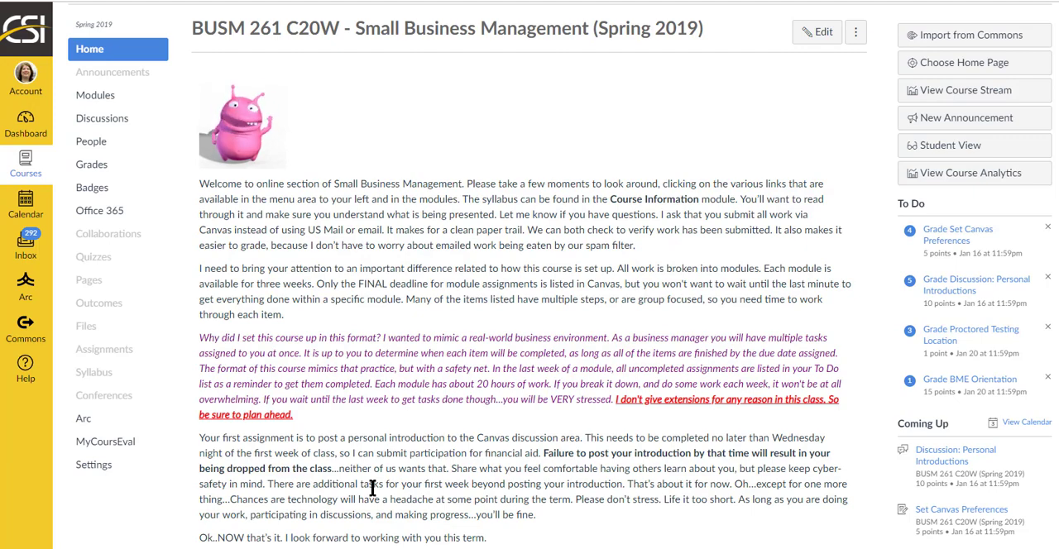
left_click(95, 95)
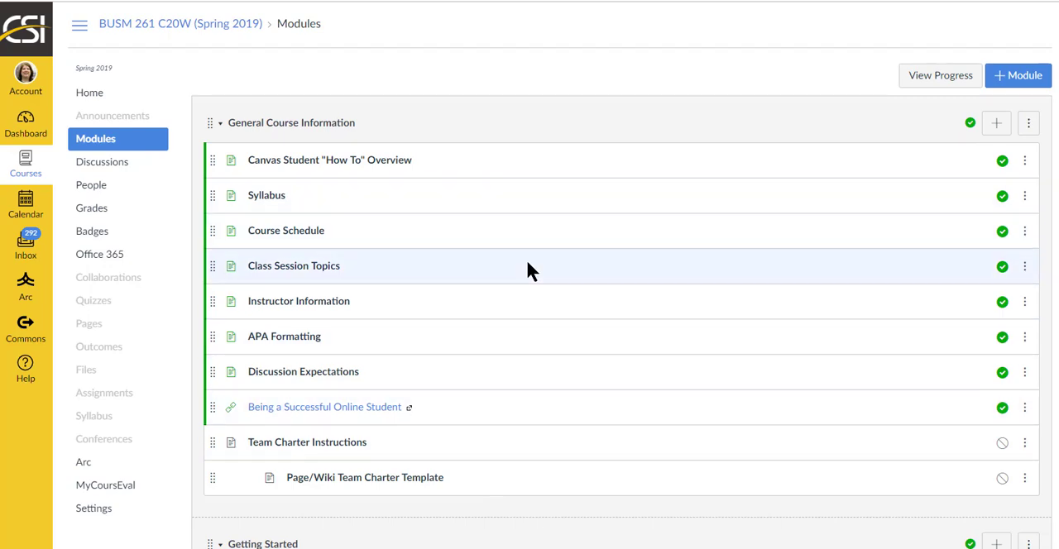
scroll(551, 271, "down", 5)
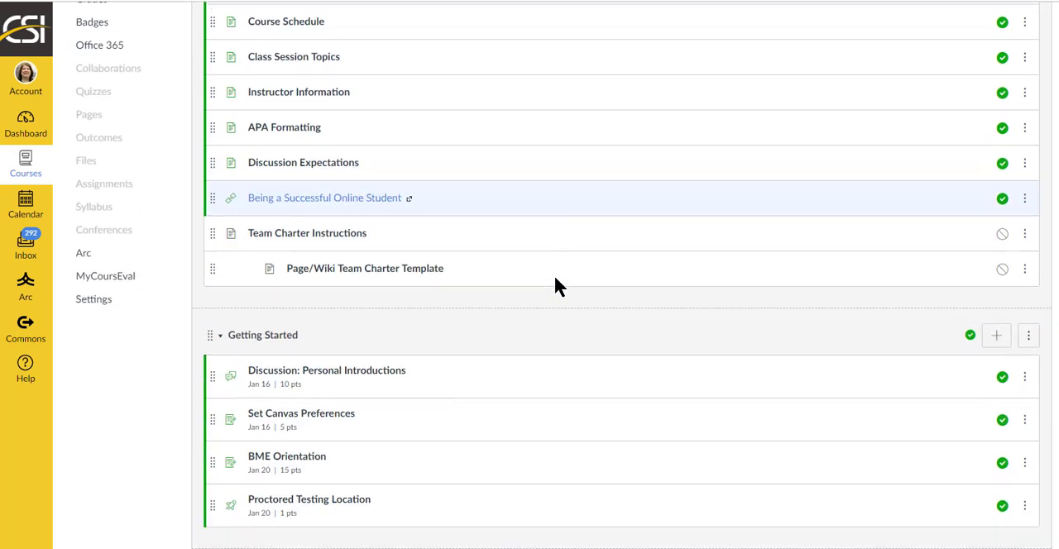
scroll(553, 273, "down", 3)
scroll(553, 273, "down", 2)
scroll(556, 287, "up", 4)
scroll(556, 287, "up", 4)
scroll(556, 288, "up", 4)
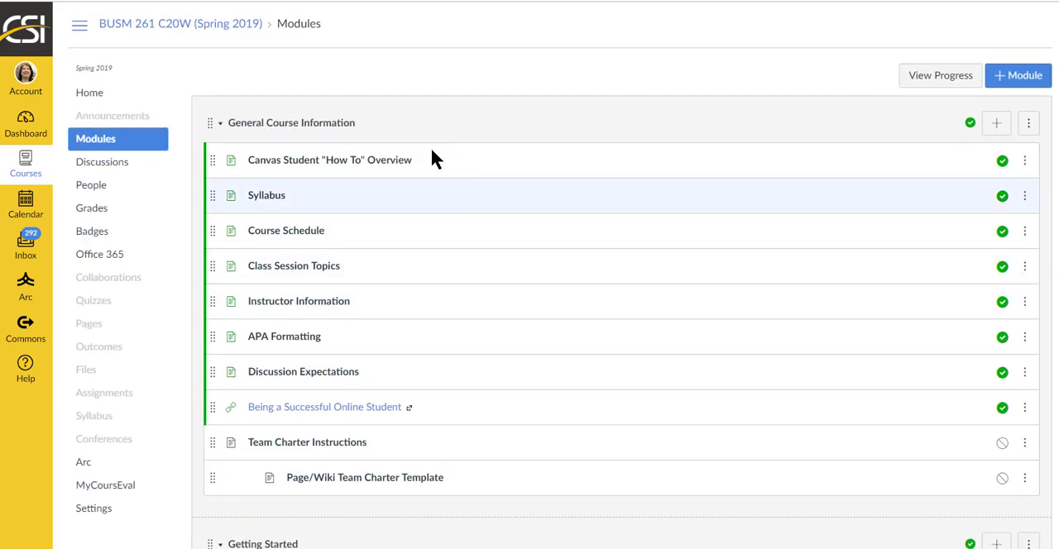
left_click(365, 164)
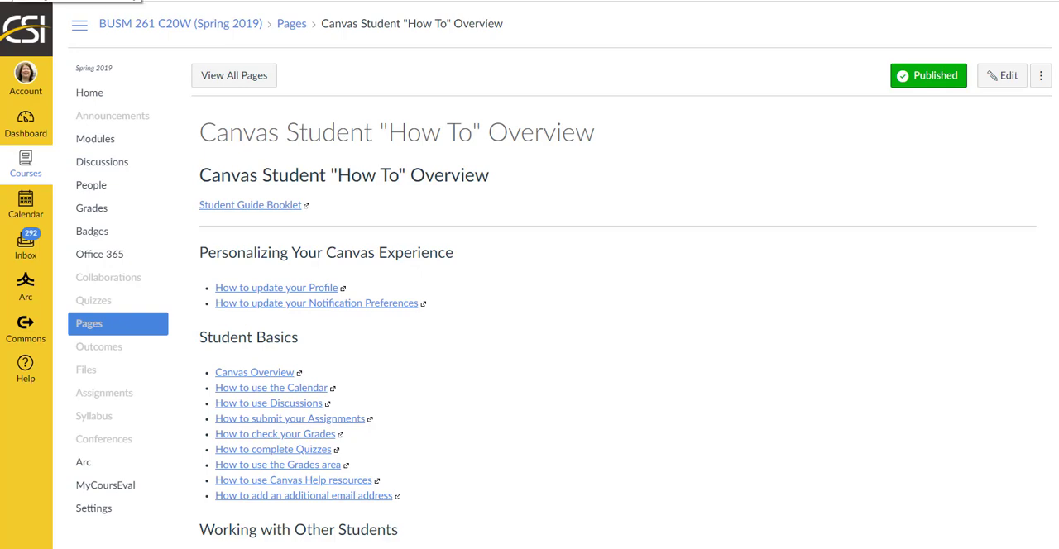
key("alt+Left")
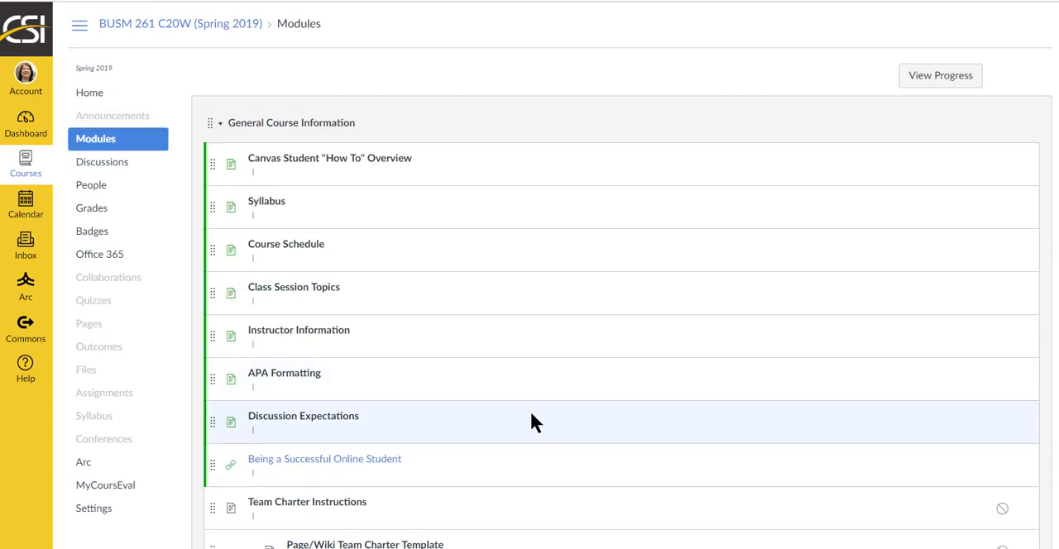
left_click(267, 199)
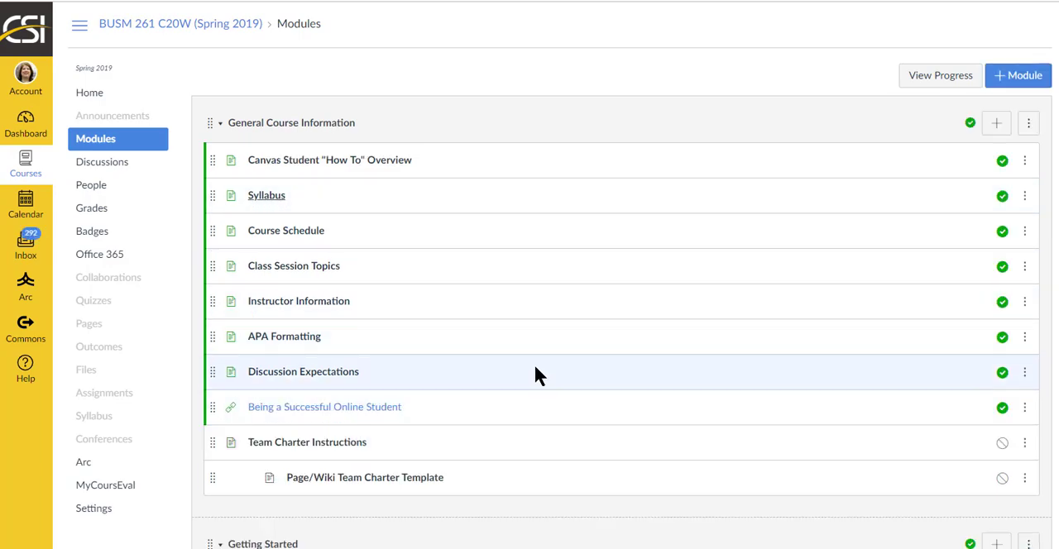
scroll(536, 363, "down", 4)
scroll(536, 363, "down", 4)
scroll(538, 363, "down", 3)
scroll(538, 369, "down", 4)
scroll(540, 366, "down", 3)
scroll(540, 366, "down", 2)
scroll(544, 366, "down", 3)
scroll(550, 379, "down", 2)
scroll(550, 376, "down", 4)
scroll(551, 376, "down", 3)
scroll(550, 377, "down", 2)
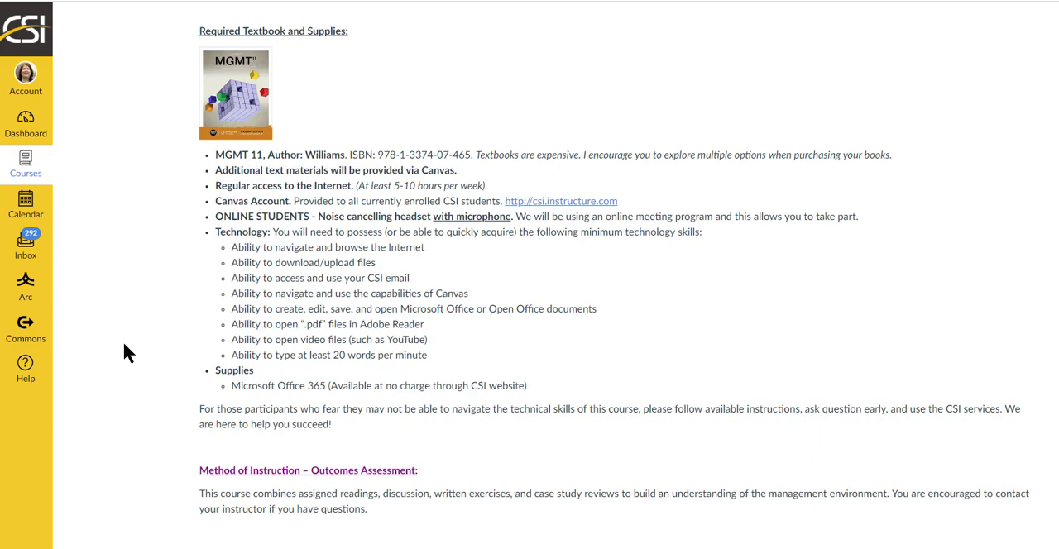
scroll(122, 339, "down", 3)
scroll(123, 340, "down", 2)
scroll(122, 340, "down", 3)
scroll(123, 339, "down", 2)
scroll(128, 354, "down", 3)
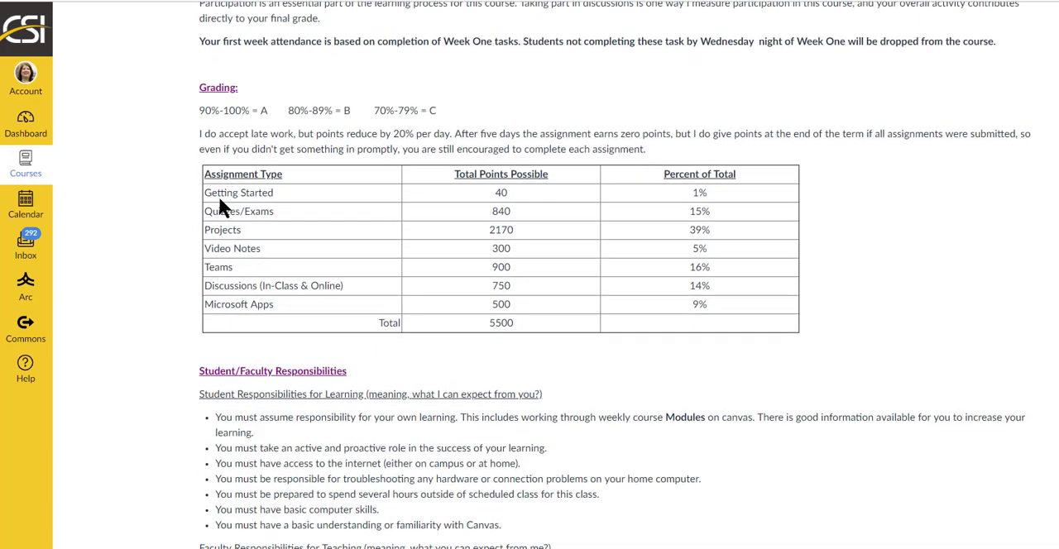
left_click_drag(218, 196, 723, 312)
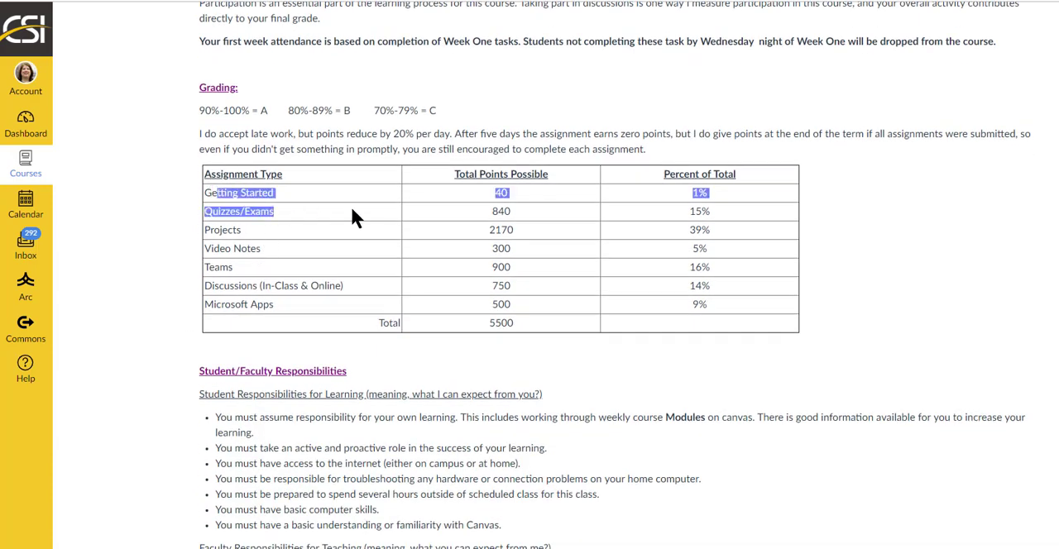
left_click(120, 333)
scroll(113, 335, "down", 10)
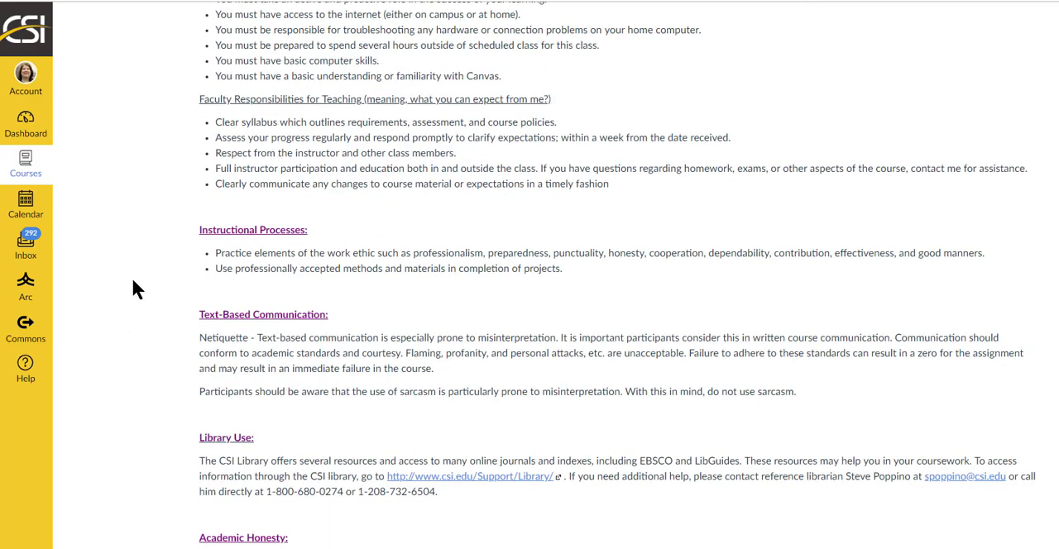
scroll(130, 275, "down", 4)
scroll(118, 357, "down", 6)
scroll(113, 361, "down", 4)
scroll(115, 358, "down", 3)
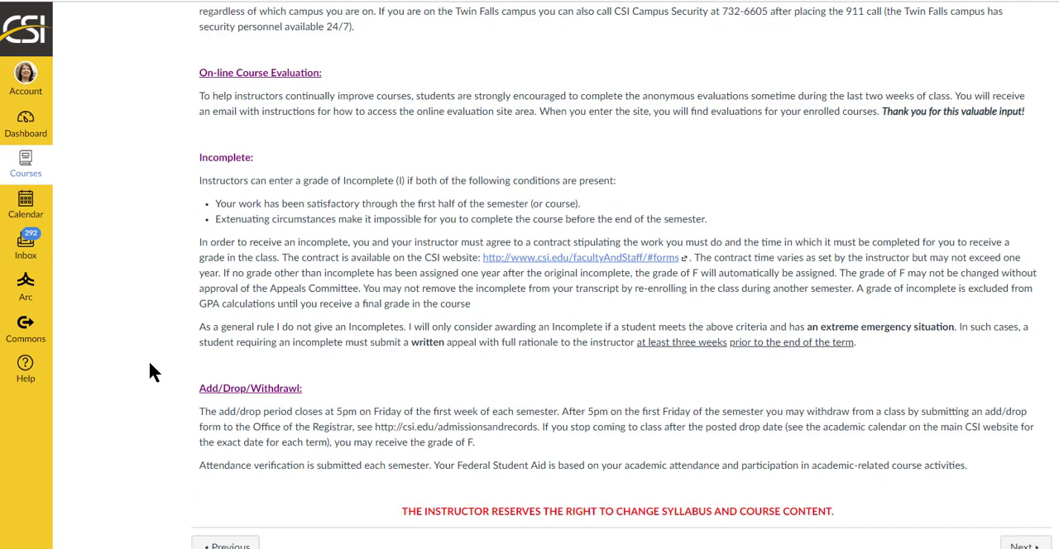
left_click_drag(495, 510, 687, 510)
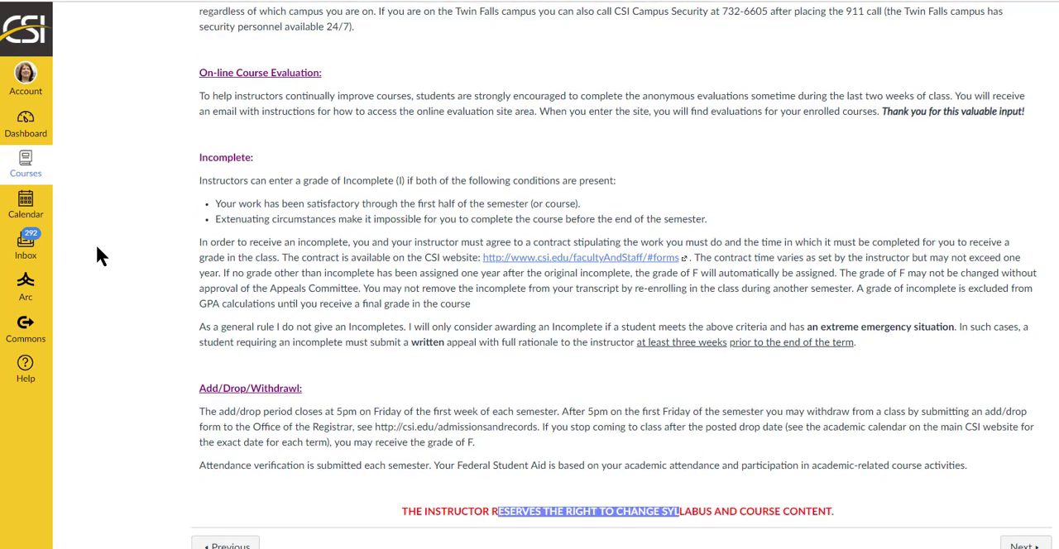
scroll(103, 255, "up", 6)
scroll(113, 259, "up", 6)
scroll(133, 264, "up", 6)
scroll(136, 262, "up", 5)
scroll(138, 261, "up", 6)
scroll(139, 262, "up", 6)
scroll(148, 266, "up", 6)
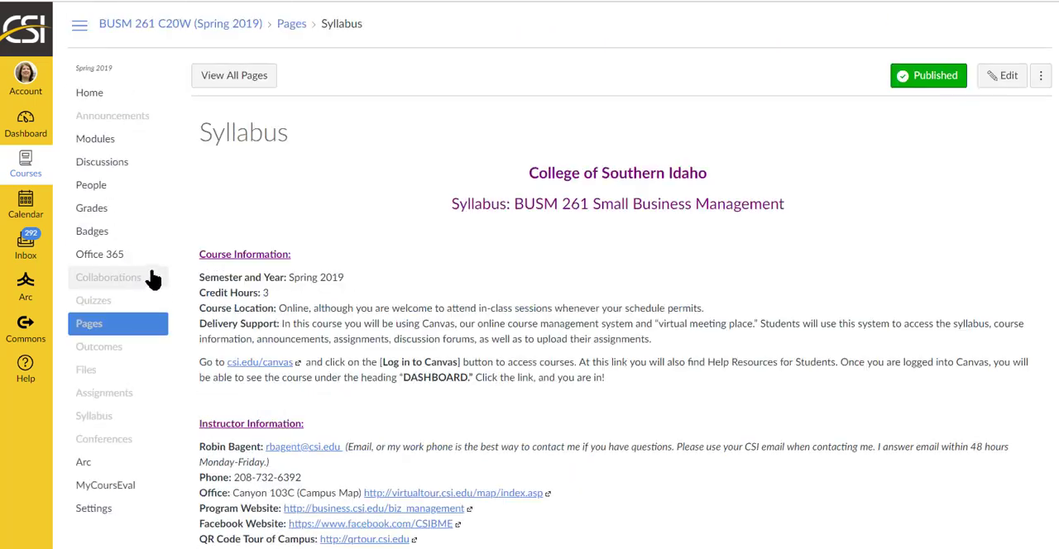
left_click(95, 138)
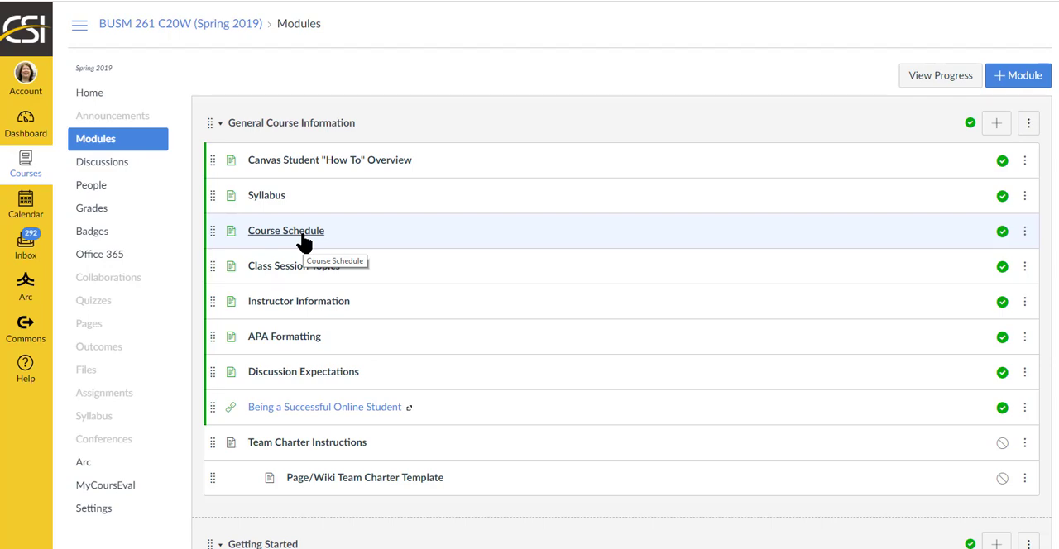
left_click(285, 230)
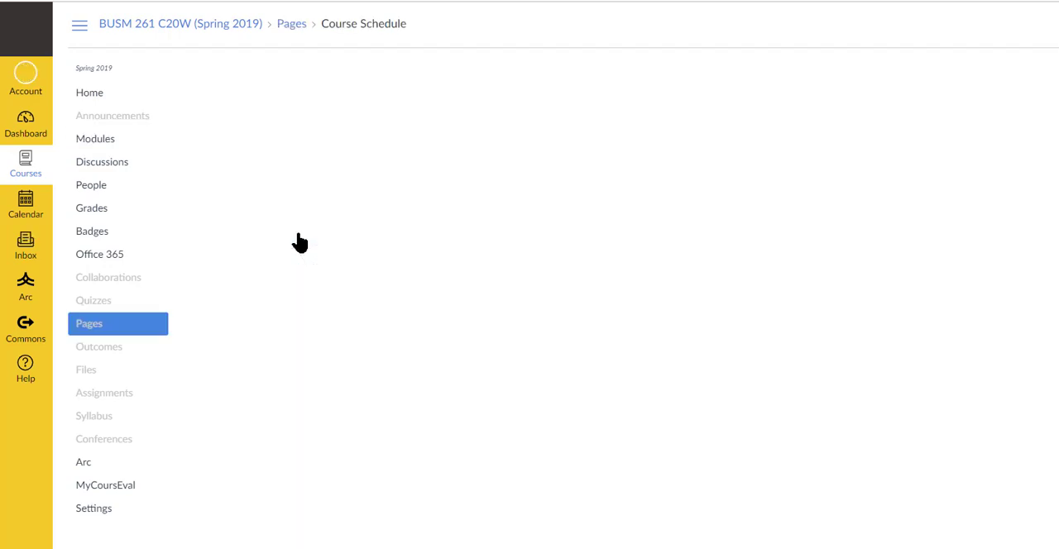
scroll(565, 335, "down", 1)
scroll(567, 337, "down", 4)
scroll(568, 337, "down", 4)
scroll(577, 336, "down", 3)
scroll(579, 335, "down", 2)
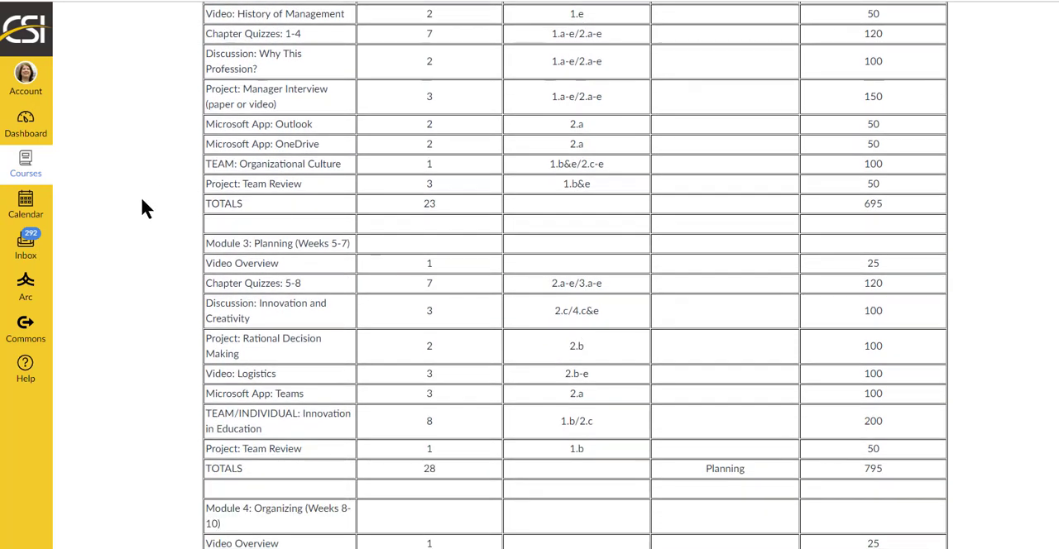
left_click_drag(207, 243, 351, 244)
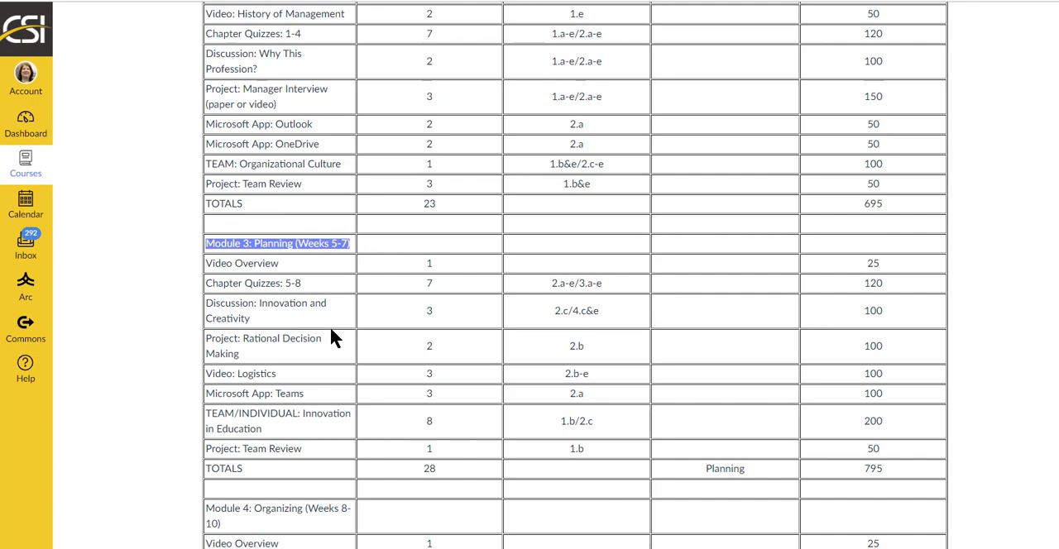
scroll(341, 328, "down", 3)
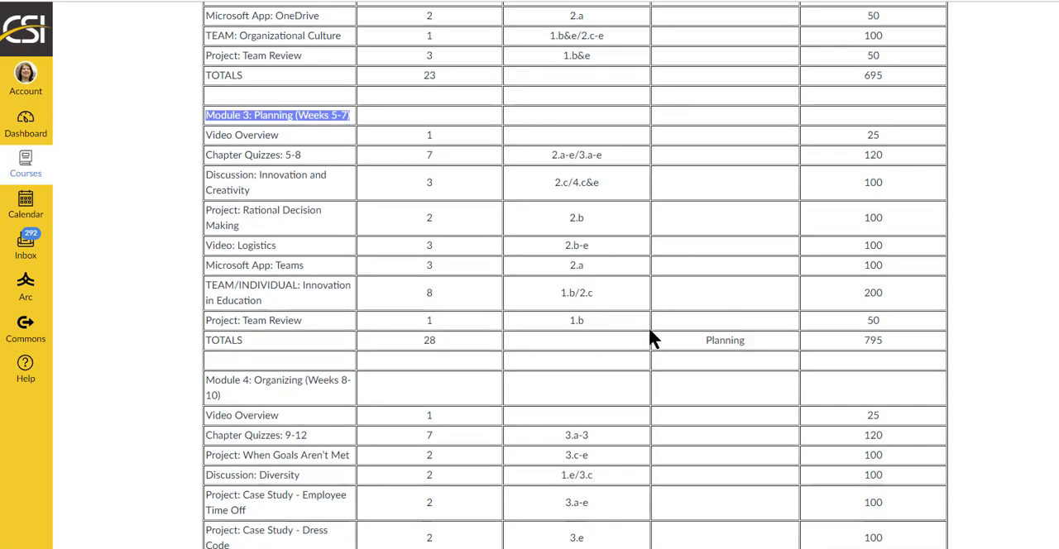
scroll(555, 209, "up", 3)
scroll(550, 199, "up", 2)
scroll(546, 182, "up", 3)
scroll(505, 113, "up", 3)
scroll(505, 116, "up", 3)
scroll(425, 156, "up", 3)
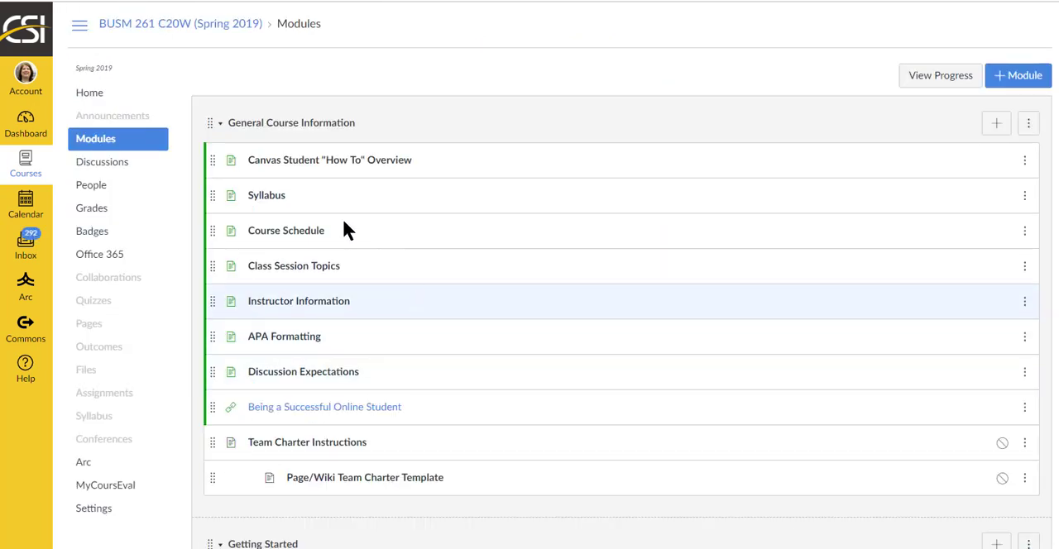
left_click(288, 273)
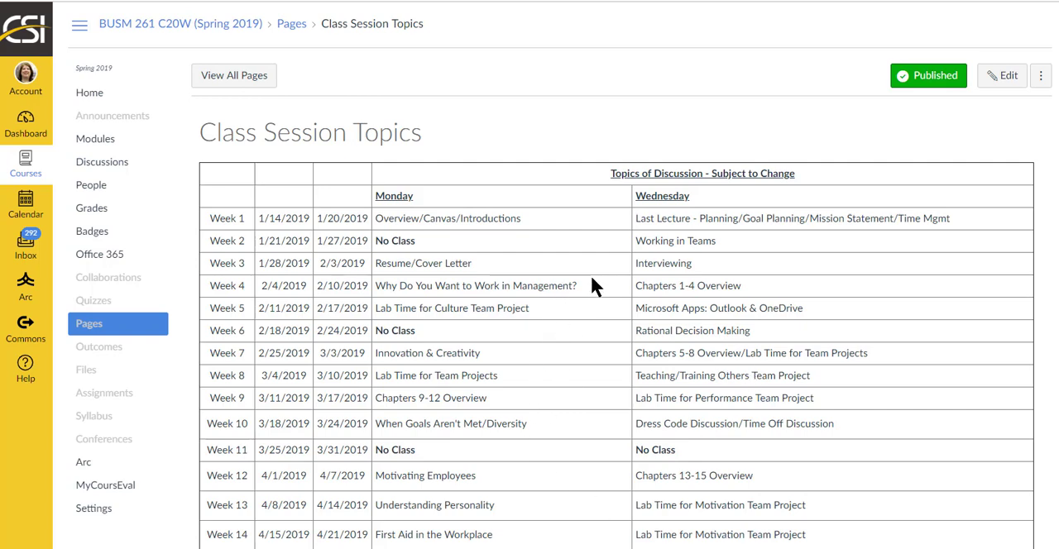
left_click_drag(578, 285, 364, 286)
left_click(738, 291)
left_click_drag(742, 286, 632, 286)
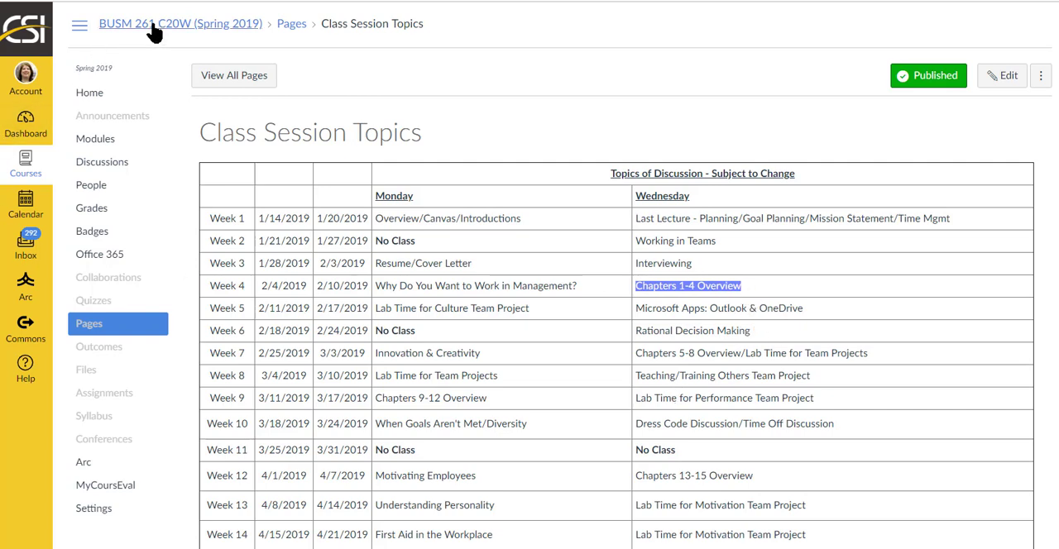
Step: From the Modules list, go into the Instructor Information page
left_click(95, 138)
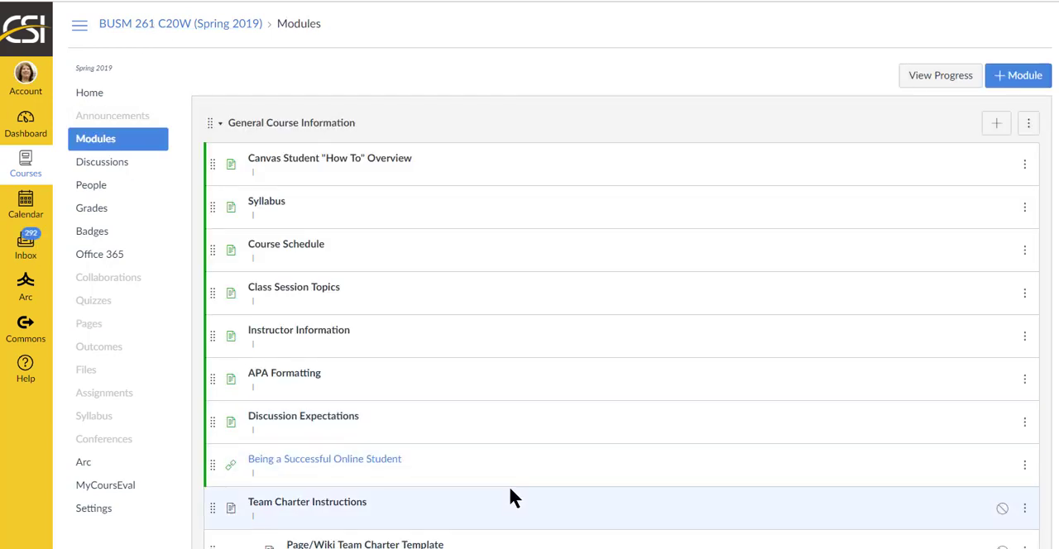
left_click(299, 302)
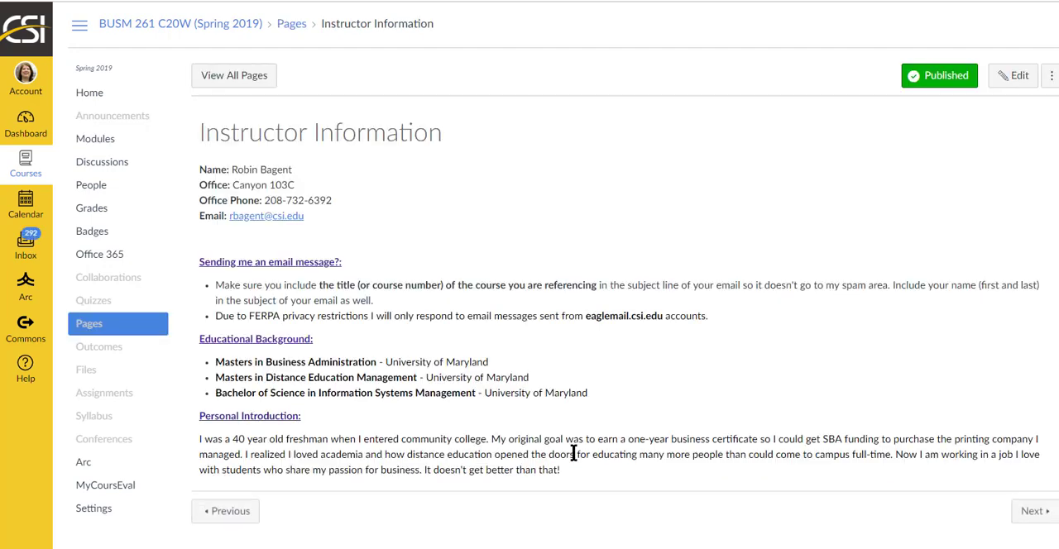
scroll(569, 448, "down", 1)
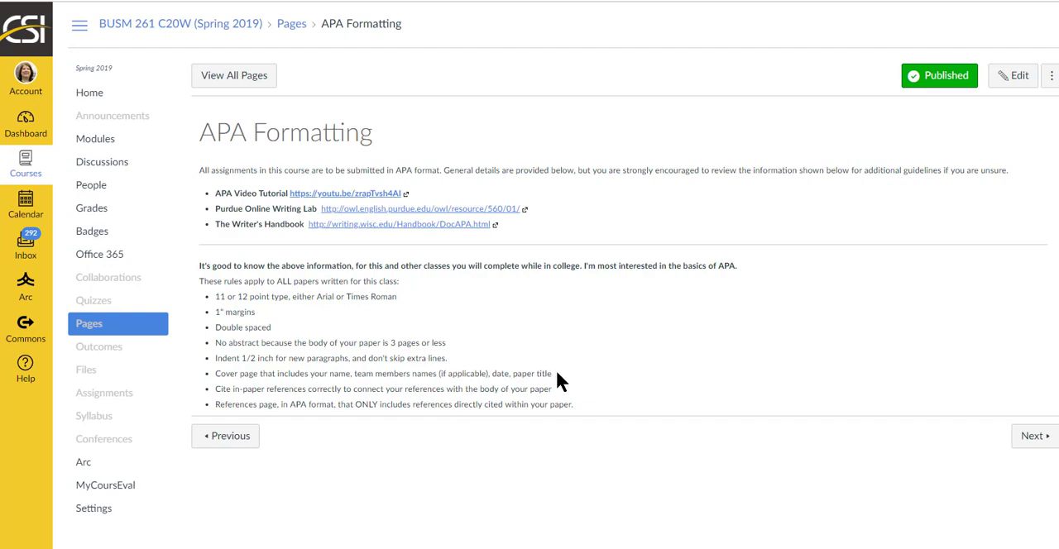
Step: Highlight the APA paper rules and the linked APA resources while explaining them
left_click_drag(578, 404, 214, 295)
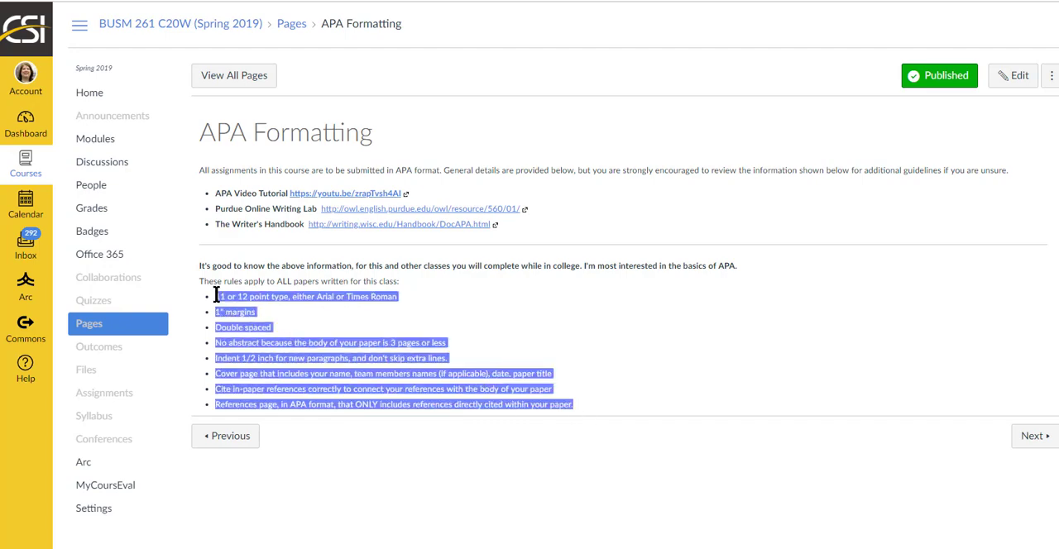
left_click(422, 403)
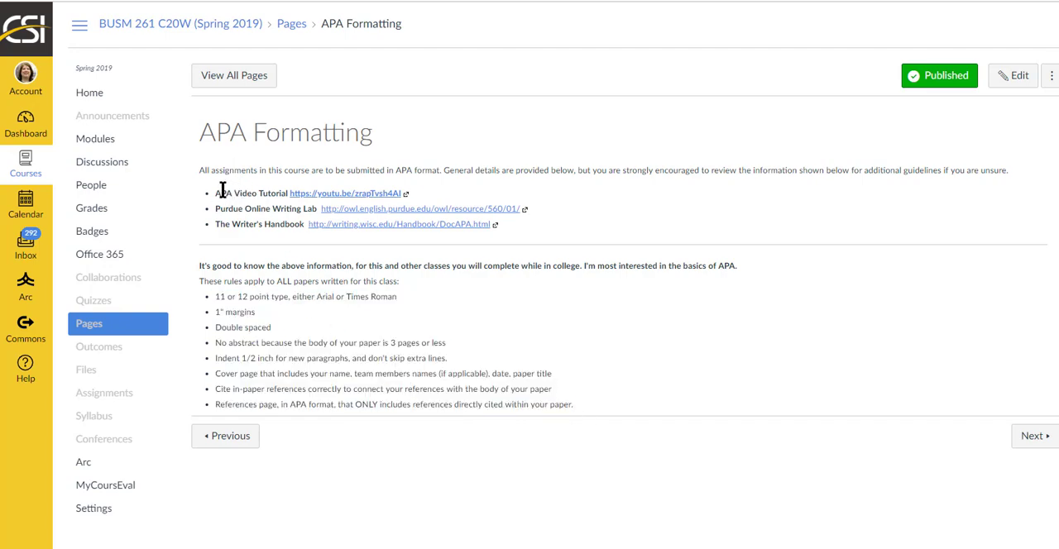
mouse_move(215, 193)
left_mouse_down()
mouse_move(263, 193)
mouse_move(284, 224)
left_mouse_up()
left_click(331, 404)
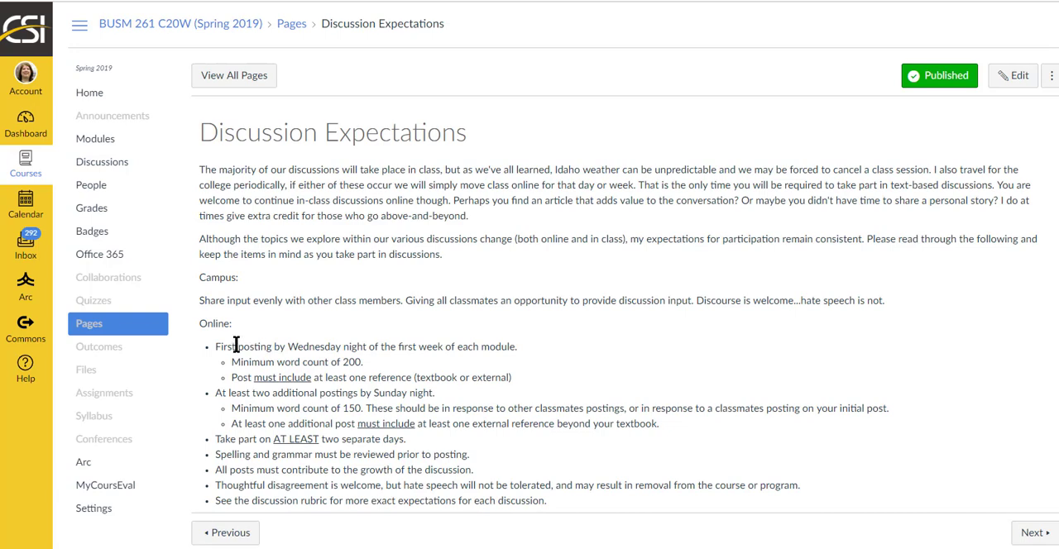
Step: Highlight the first-posting deadline, reference requirement and full online posting rules, then return to Modules
left_click_drag(236, 346, 472, 351)
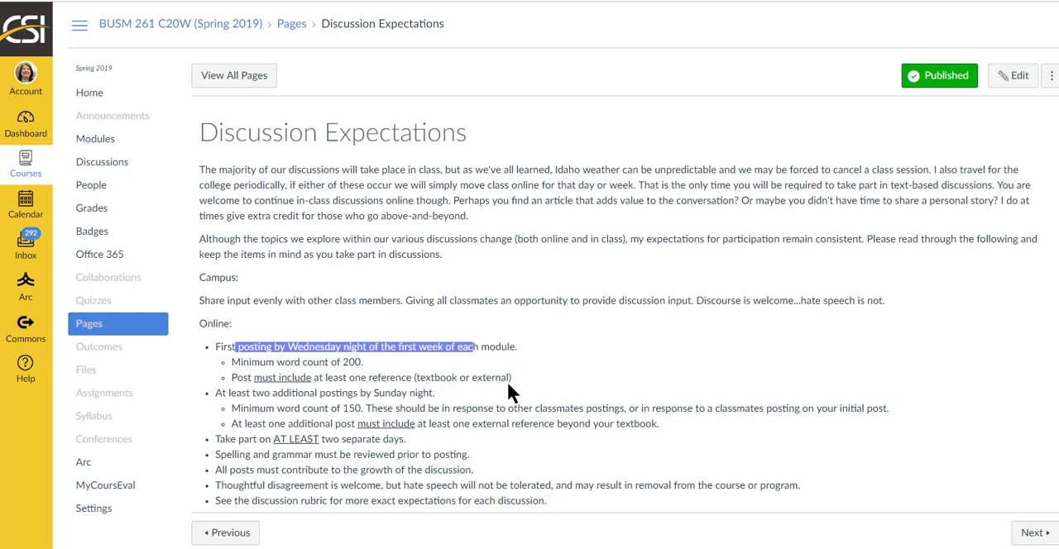
left_click_drag(513, 377, 236, 379)
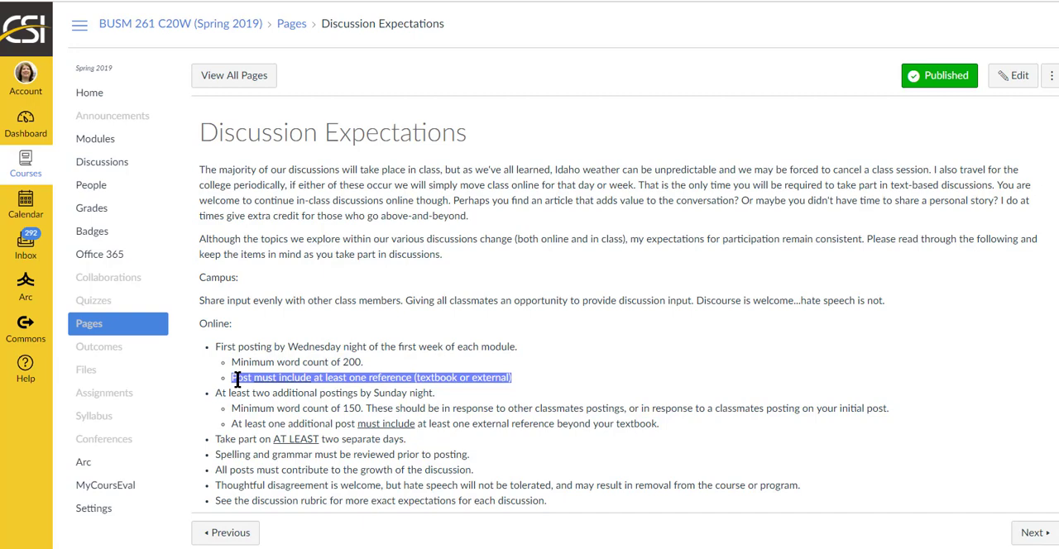
left_click_drag(548, 501, 216, 347)
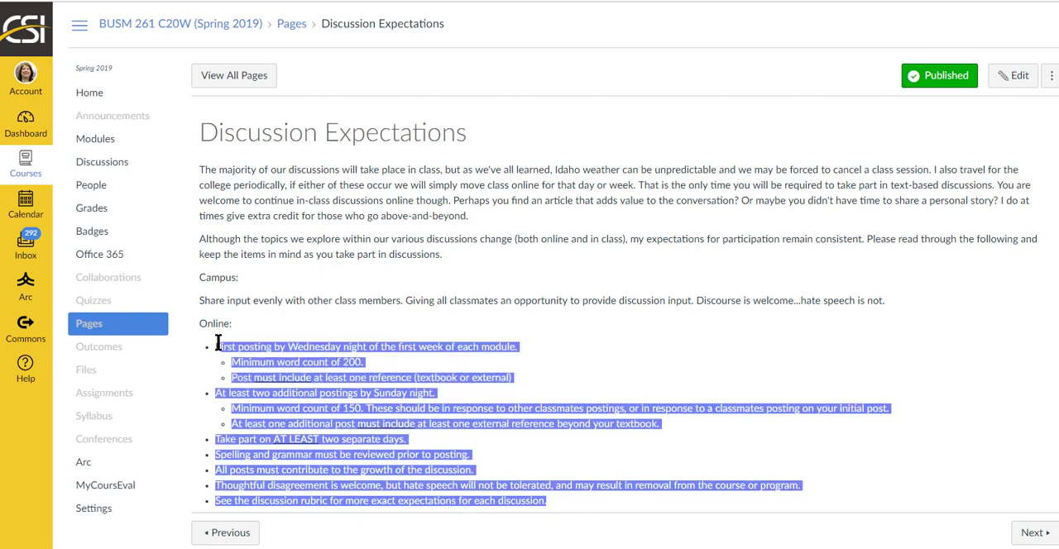
left_click(544, 458)
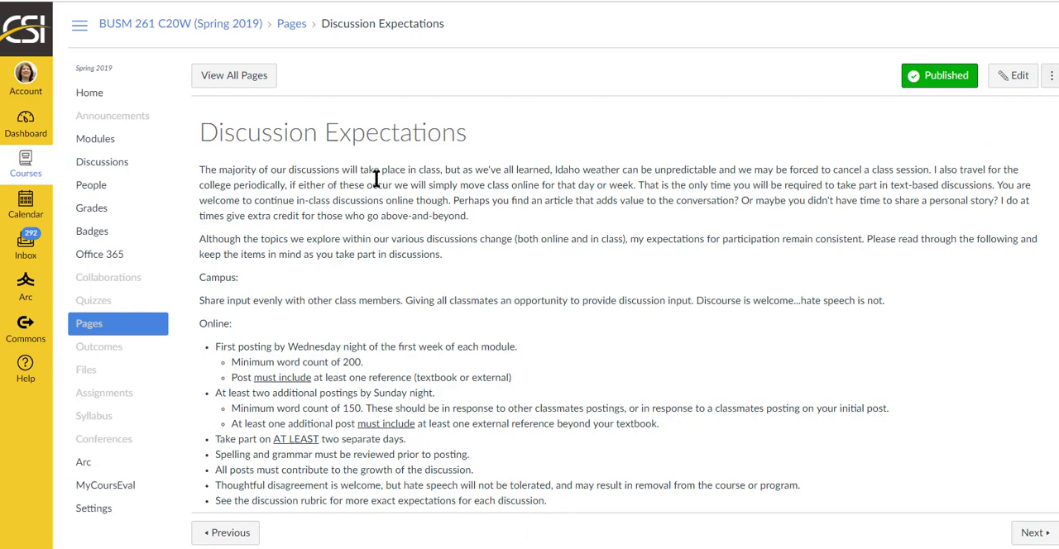
left_click(95, 139)
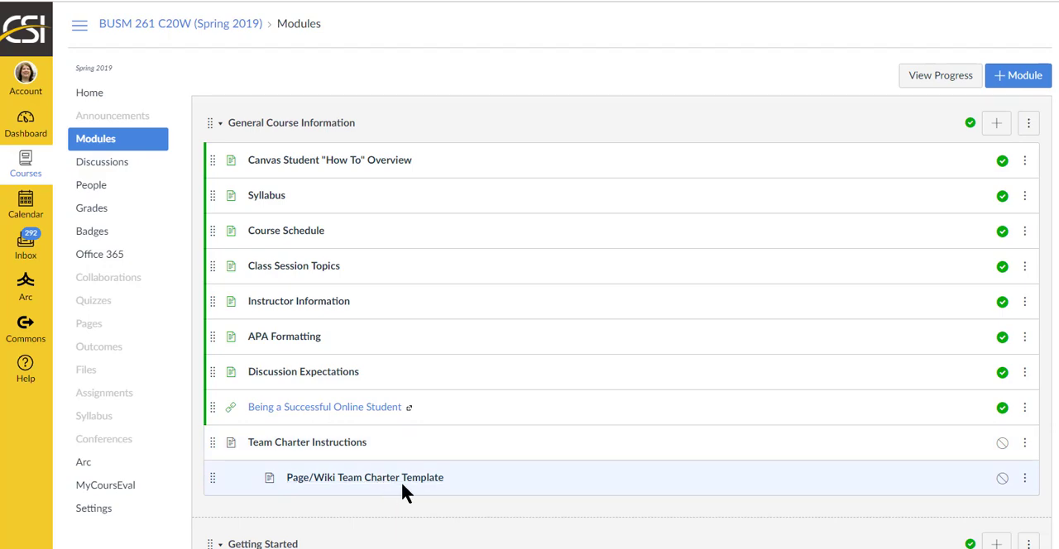
scroll(413, 492, "down", 3)
scroll(413, 492, "down", 2)
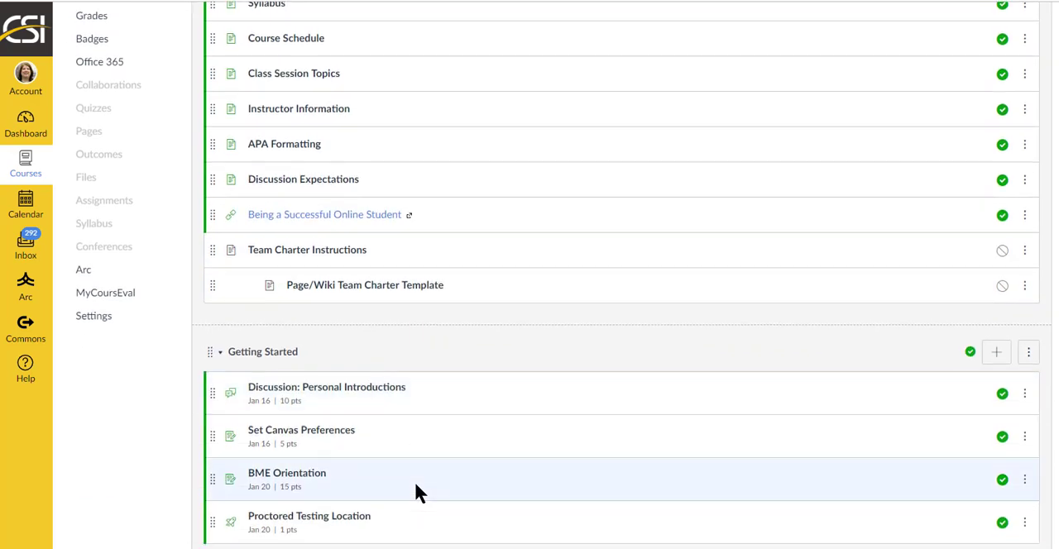
scroll(418, 480, "down", 2)
scroll(423, 481, "down", 2)
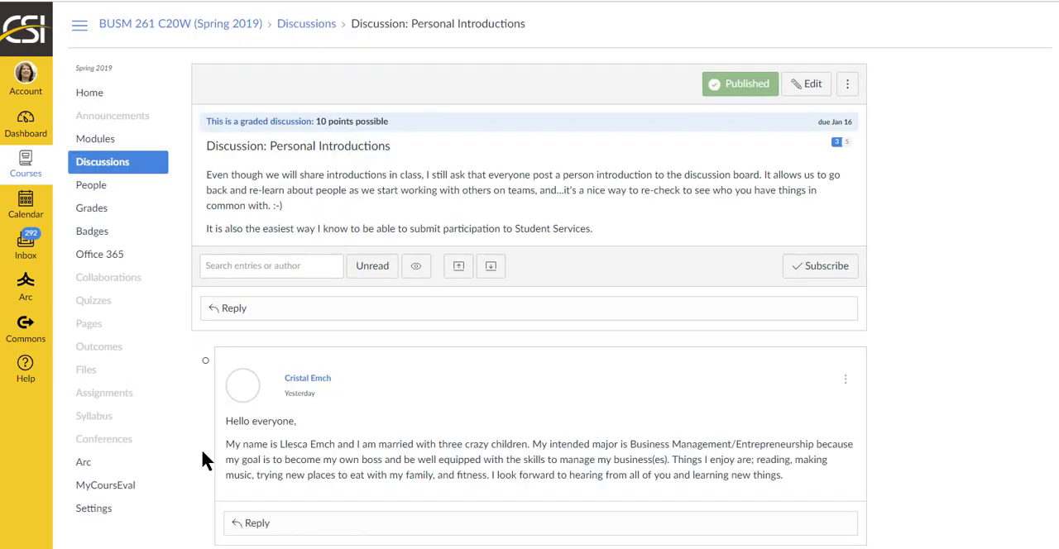
scroll(430, 447, "down", 3)
scroll(431, 447, "down", 2)
scroll(432, 432, "down", 4)
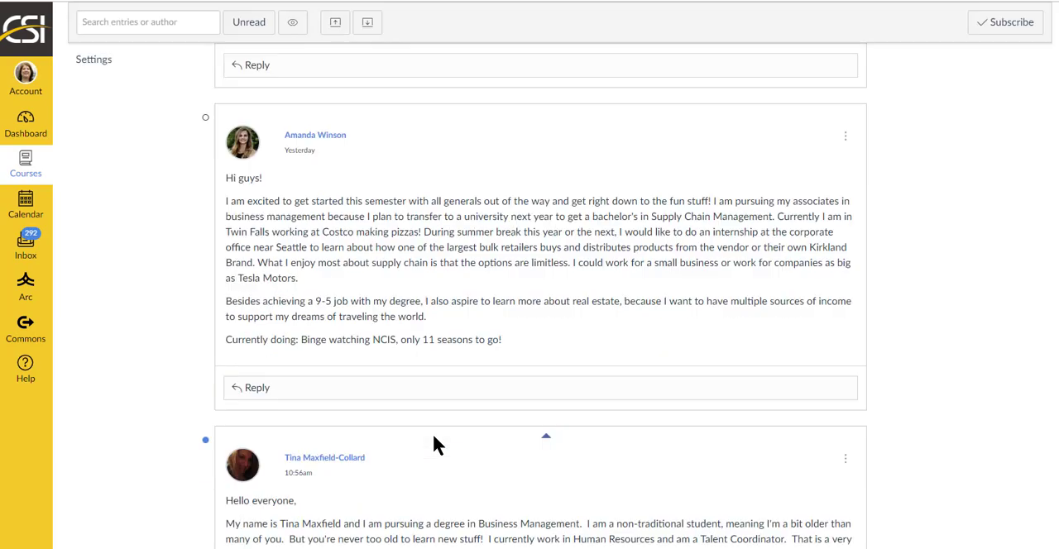
scroll(432, 432, "down", 2)
scroll(438, 447, "up", 5)
scroll(438, 447, "up", 3)
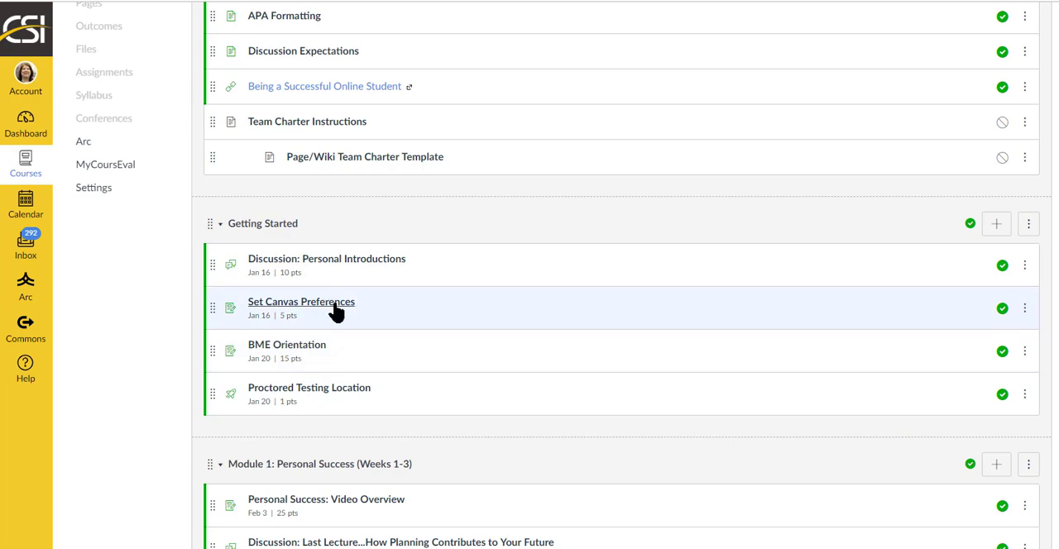
left_click(335, 308)
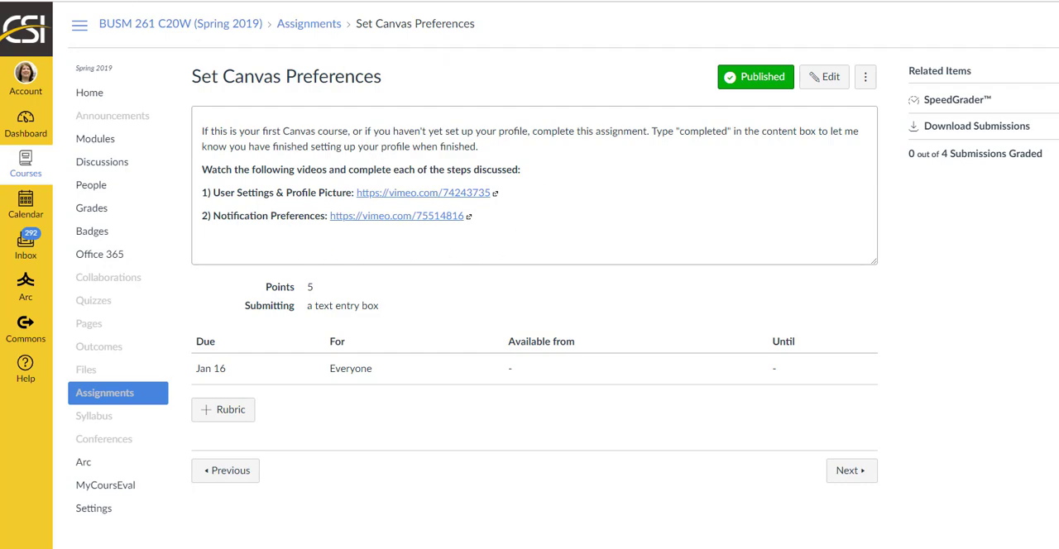
key("alt+Left")
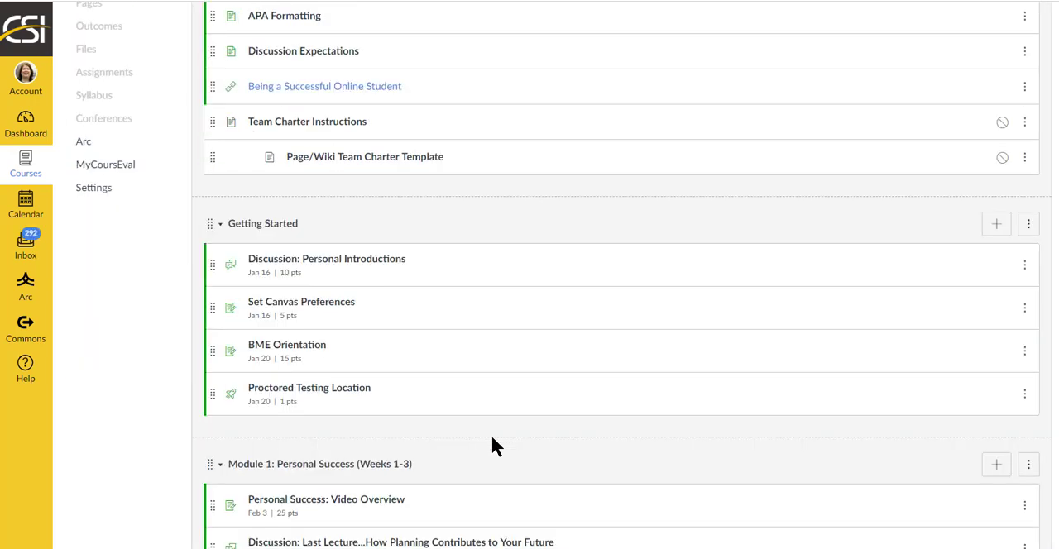
Step: View the BME Orientation assignment and highlight its BME Canvas site text
left_click(287, 345)
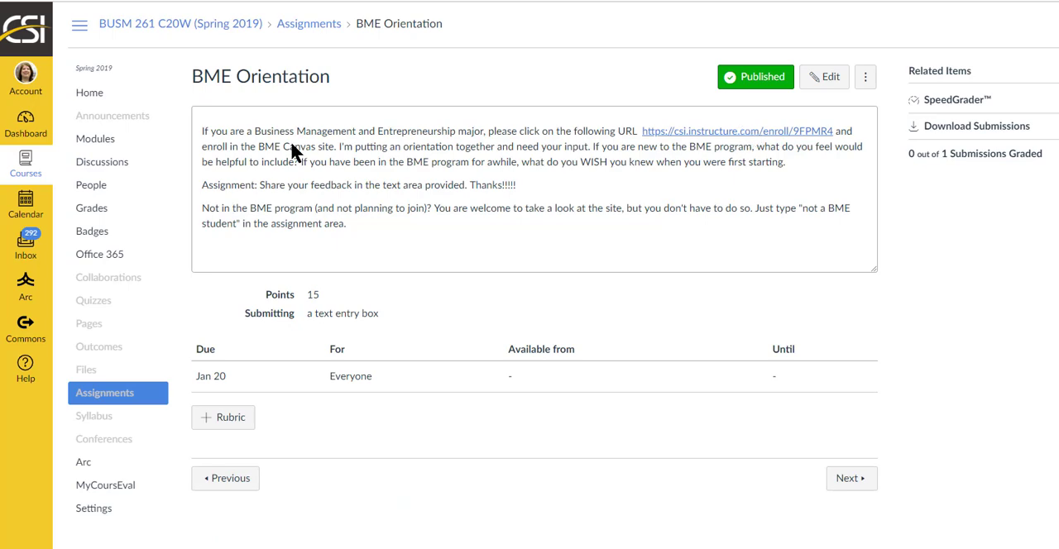
left_click_drag(258, 147, 341, 146)
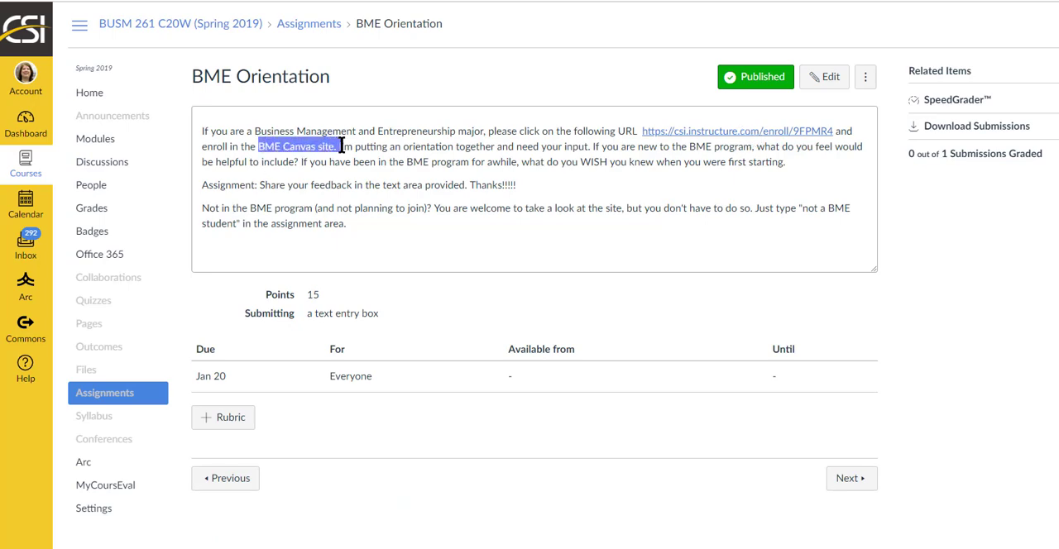
left_click(654, 189)
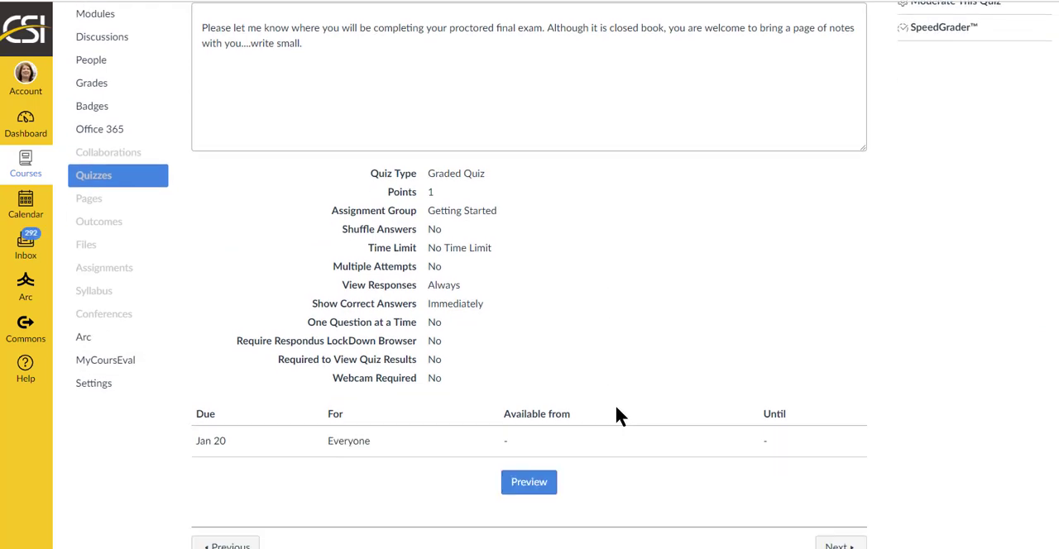
scroll(622, 417, "up", 3)
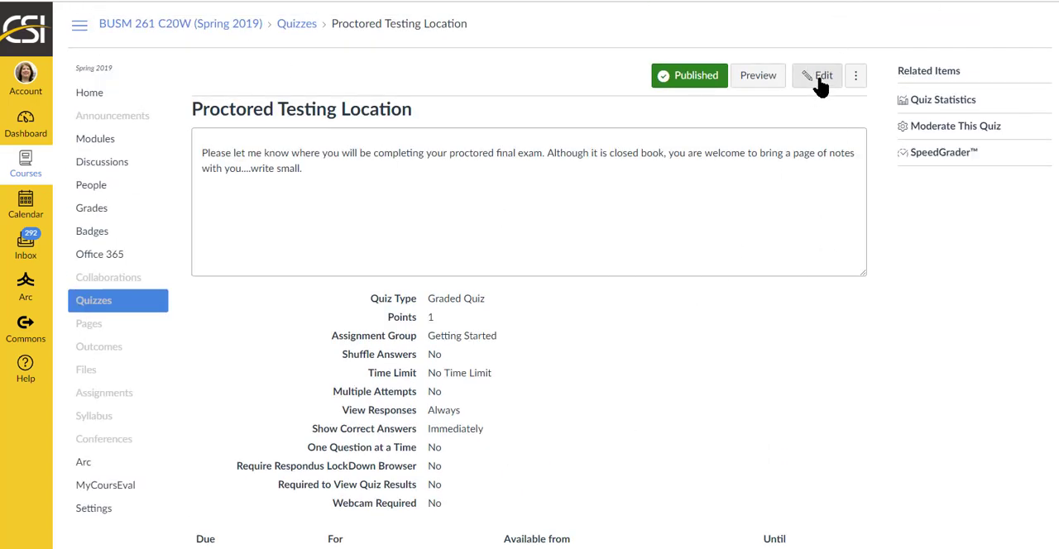
scroll(619, 385, "down", 3)
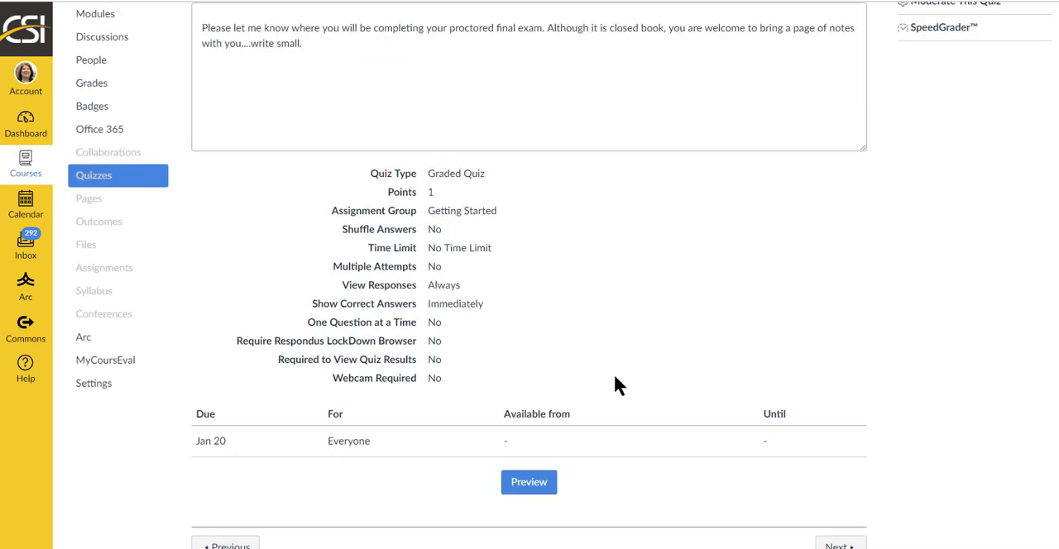
scroll(618, 369, "up", 3)
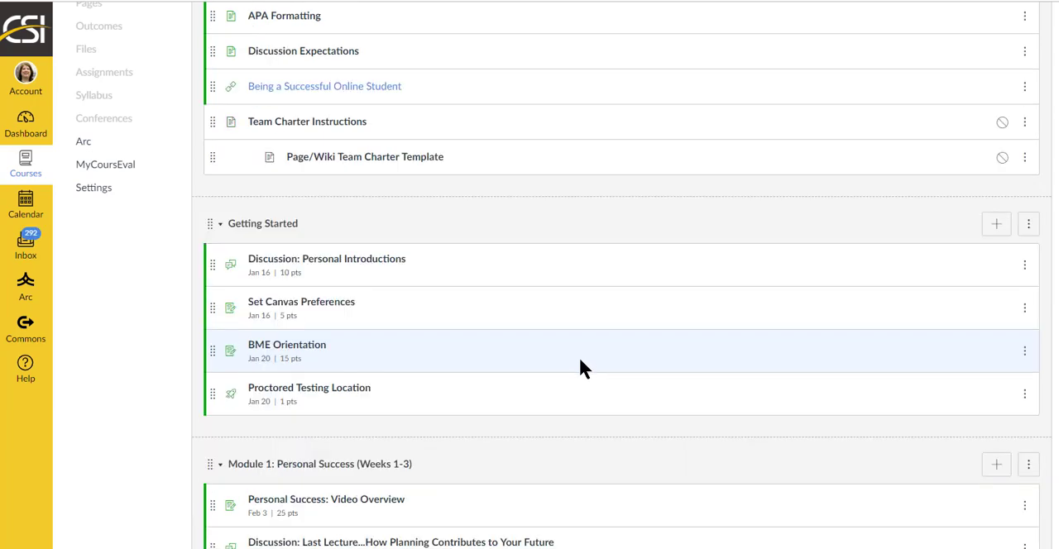
scroll(565, 368, "down", 3)
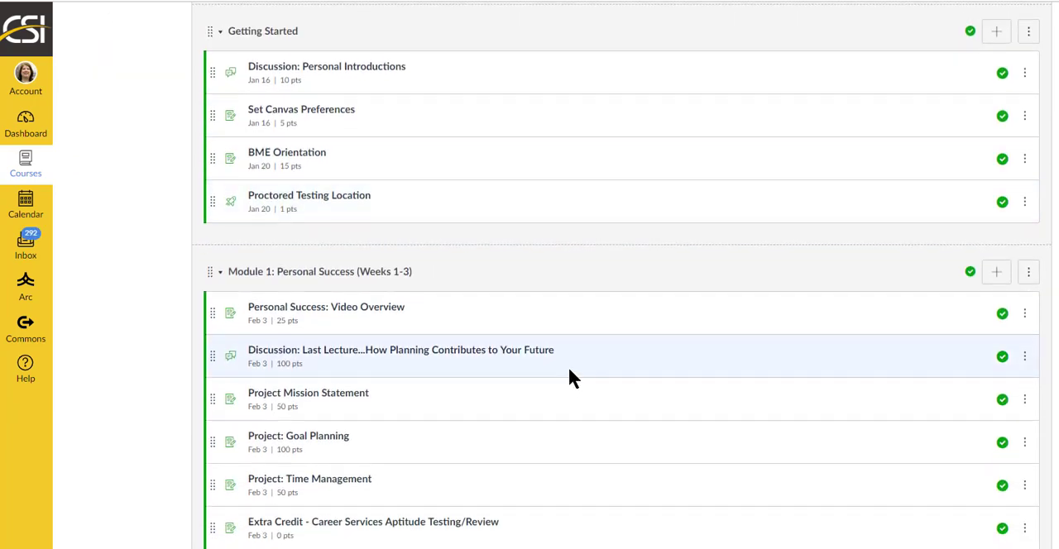
scroll(561, 331, "up", 5)
scroll(560, 333, "up", 2)
scroll(564, 337, "down", 3)
scroll(566, 352, "down", 3)
scroll(565, 352, "down", 2)
scroll(566, 351, "down", 1)
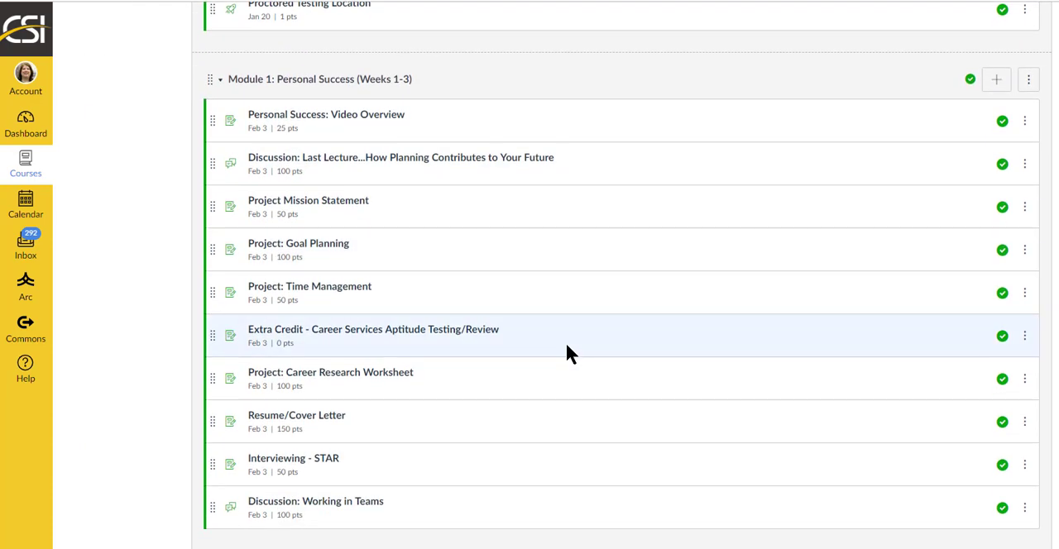
scroll(567, 354, "down", 1)
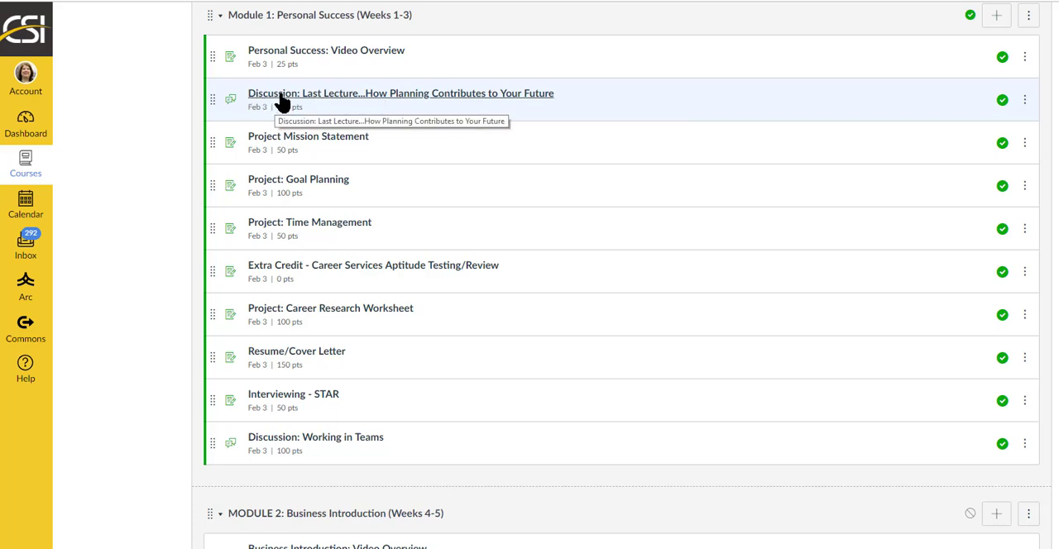
left_click(462, 99)
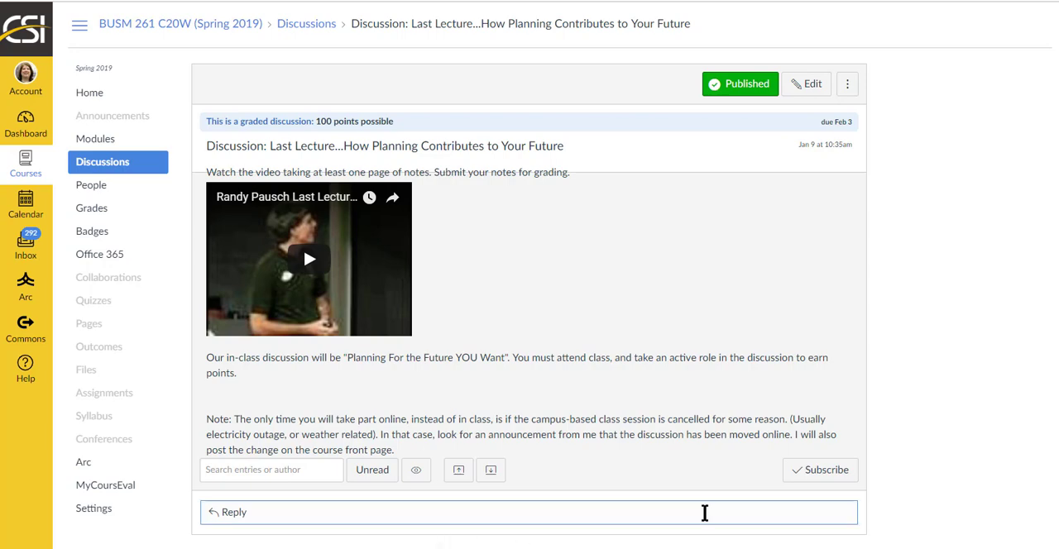
scroll(678, 488, "down", 1)
scroll(678, 472, "up", 1)
left_click(847, 83)
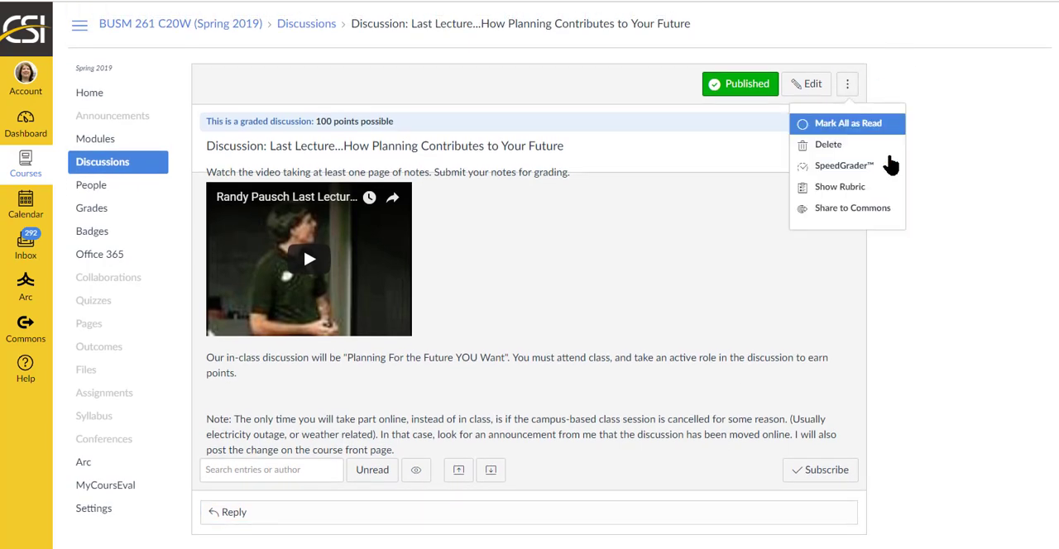
left_click(840, 187)
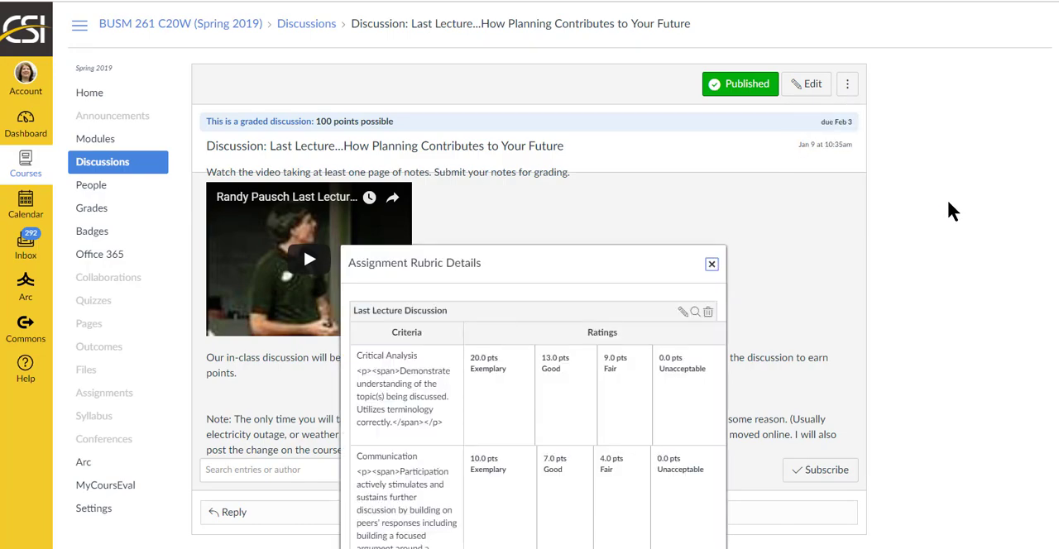
scroll(946, 242, "down", 4)
scroll(946, 241, "down", 3)
scroll(946, 242, "down", 3)
scroll(946, 242, "down", 3)
scroll(946, 242, "down", 2)
scroll(946, 241, "up", 10)
left_click(712, 264)
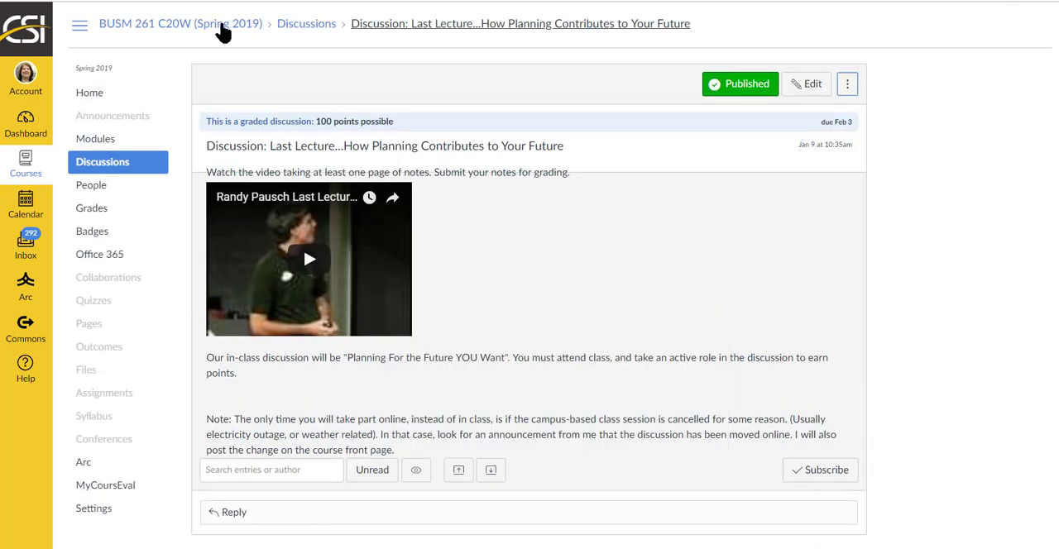
left_click(95, 139)
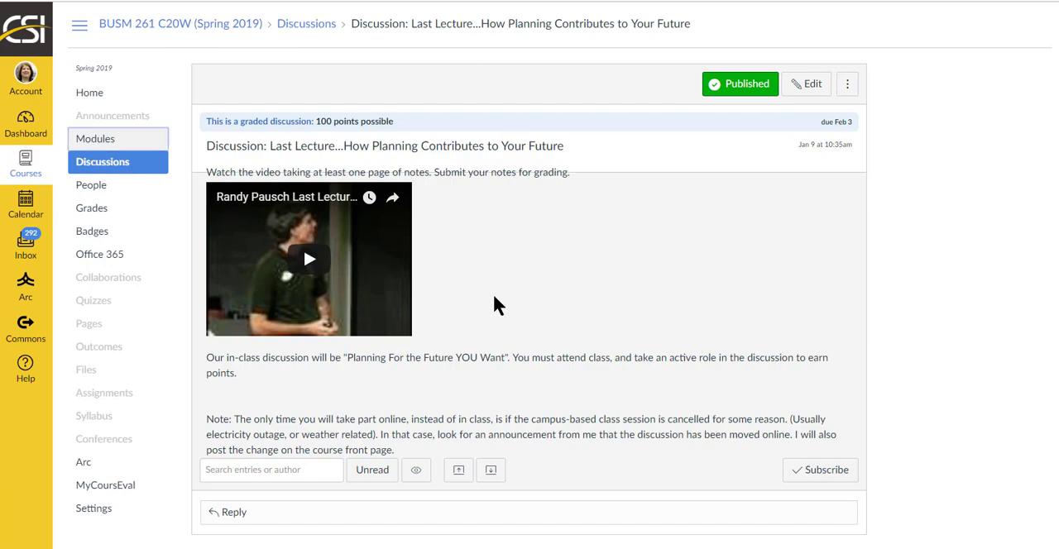
scroll(618, 330, "down", 5)
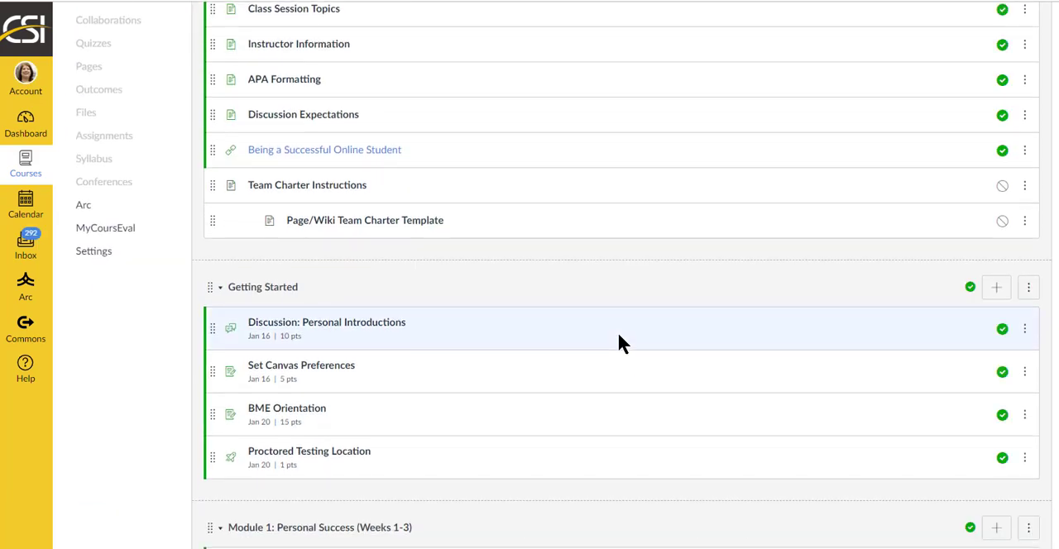
scroll(617, 330, "down", 3)
scroll(617, 330, "down", 2)
scroll(619, 328, "down", 2)
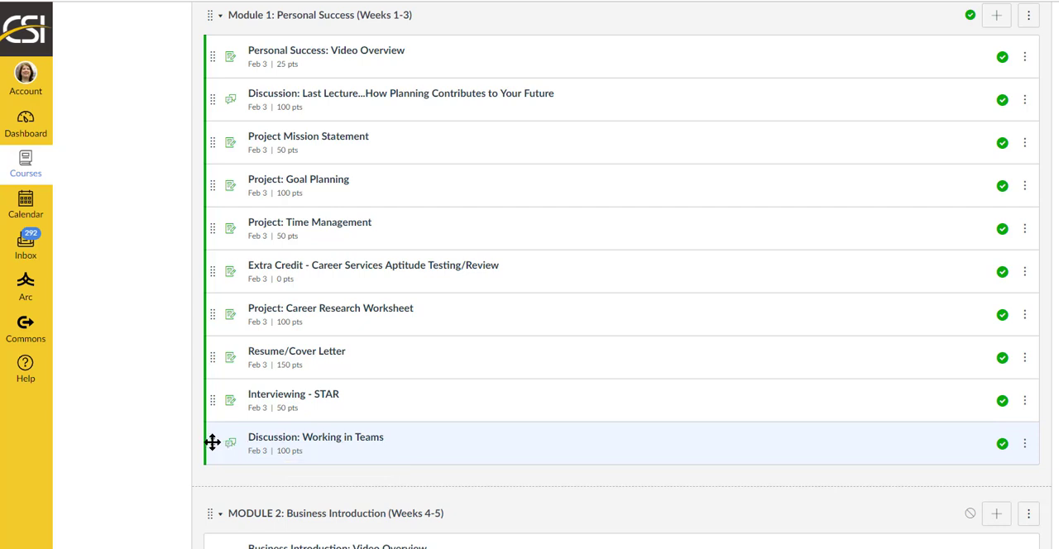
Step: Drag Discussion: Working in Teams up to sit right after the Last Lecture discussion
left_click_drag(213, 443, 243, 109)
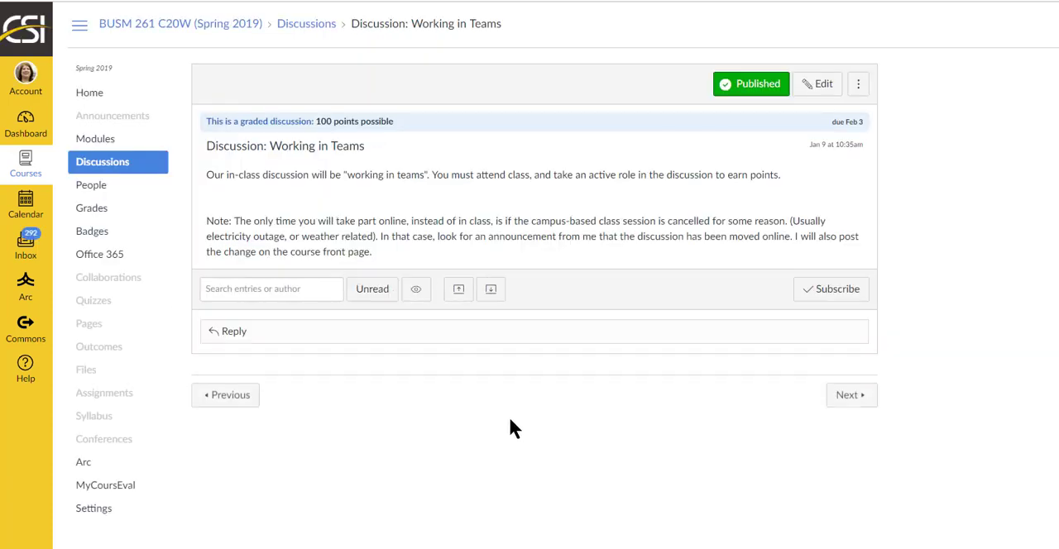
Step: Edit Working in Teams, delete its entire body text and save the emptied discussion
left_click(818, 84)
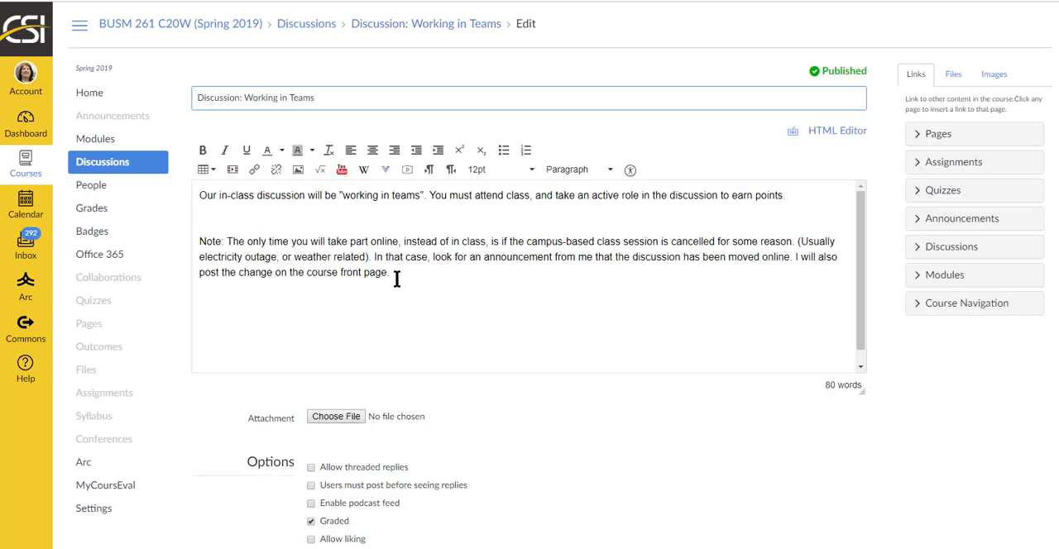
left_click_drag(398, 278, 164, 163)
key("Delete")
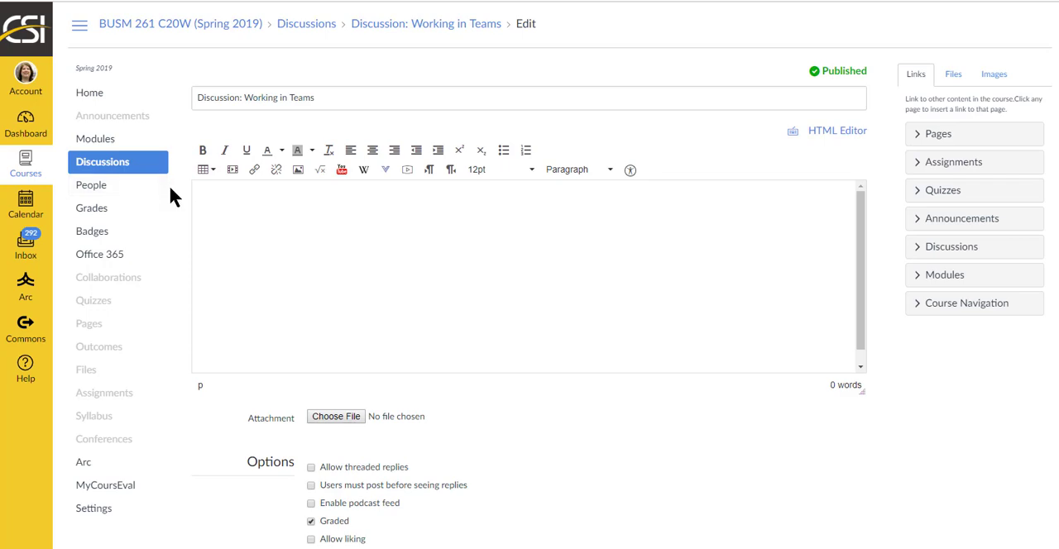
scroll(607, 450, "down", 6)
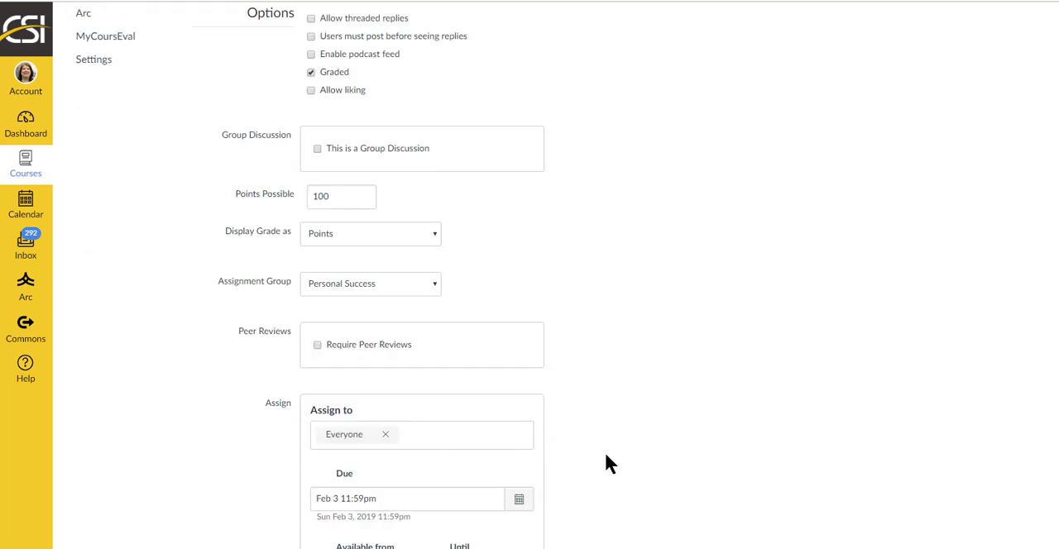
scroll(607, 451, "down", 3)
scroll(656, 459, "down", 1)
left_click(850, 544)
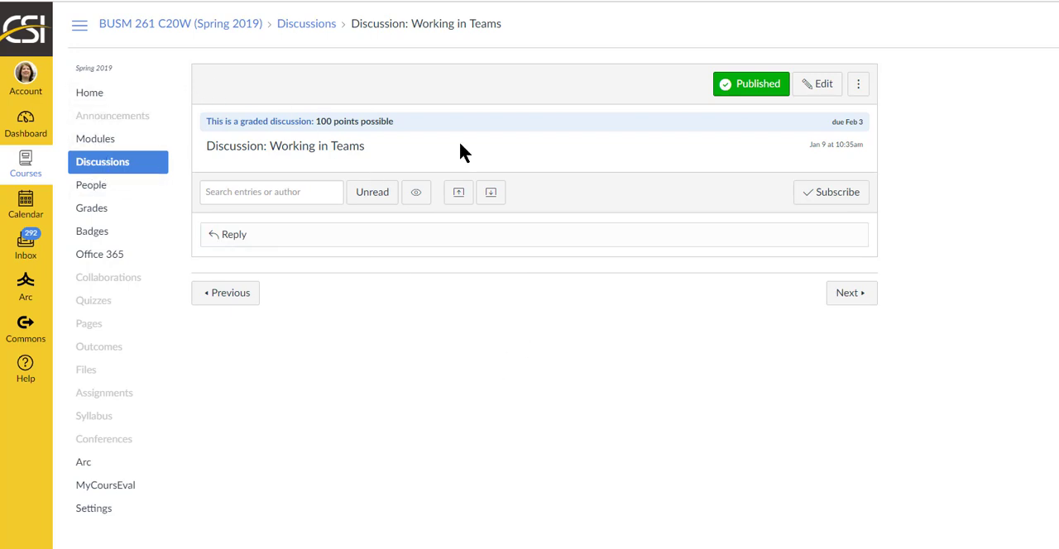
Step: Return to Modules to see Working in Teams listed after the Last Lecture discussion
left_click(97, 139)
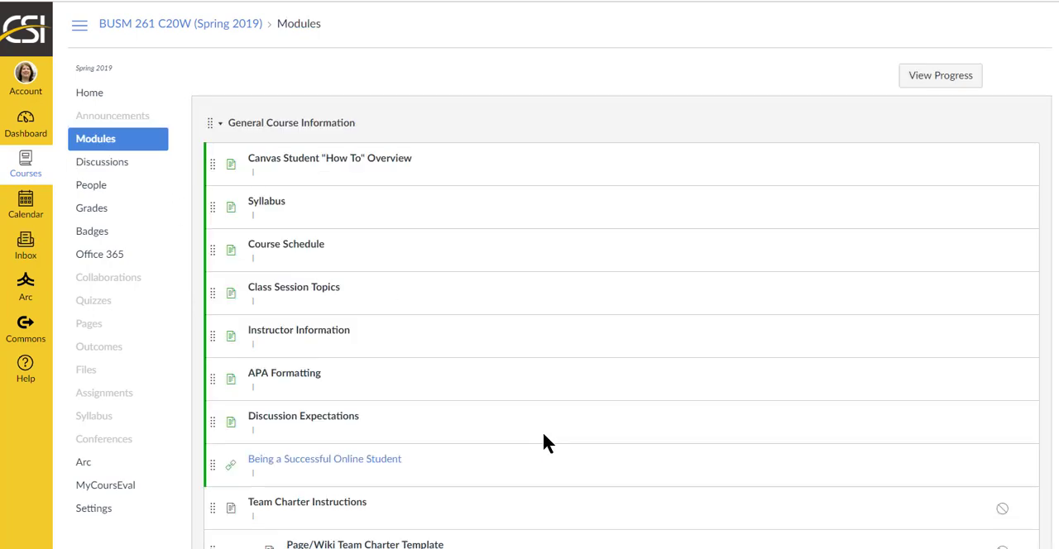
scroll(542, 445, "down", 5)
scroll(543, 444, "down", 5)
scroll(542, 445, "down", 3)
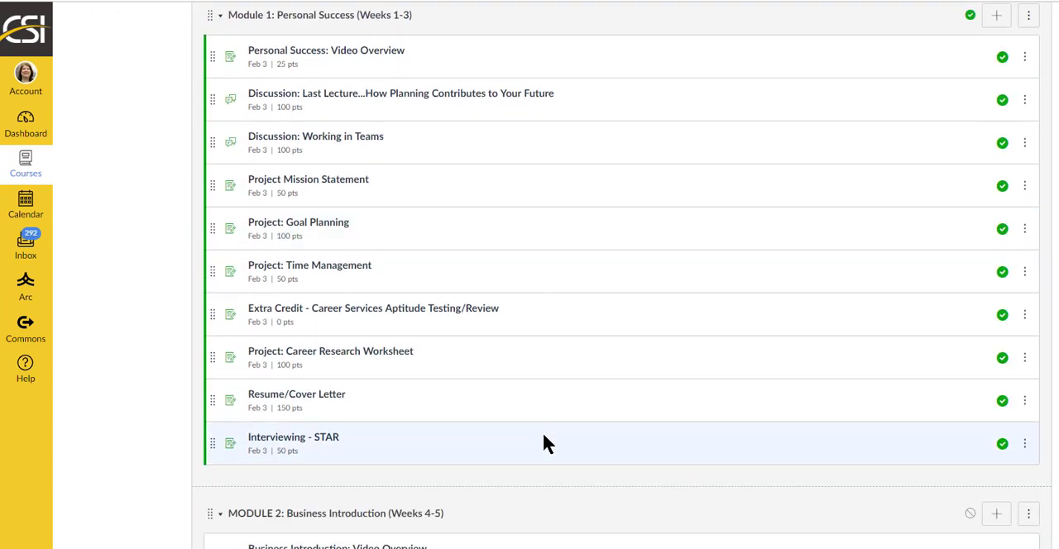
scroll(542, 444, "up", 1)
scroll(546, 447, "up", 1)
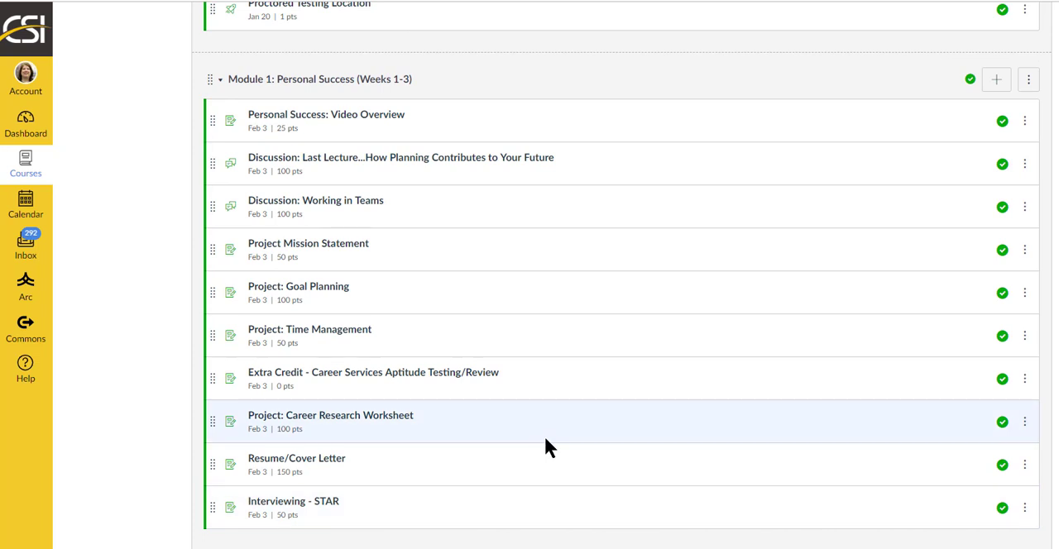